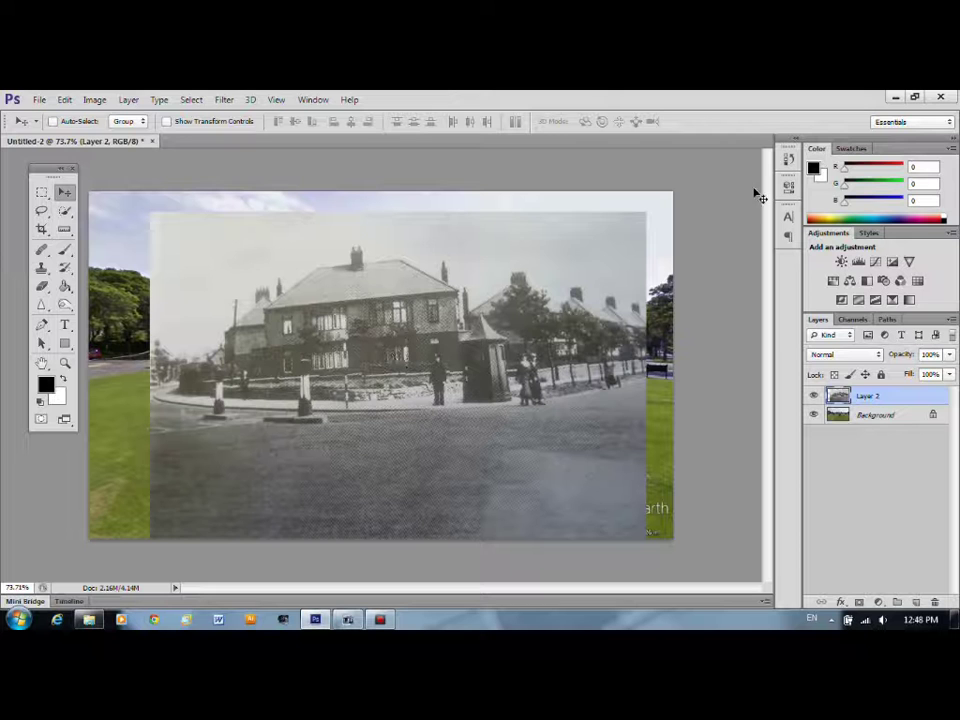
# View Photoshop's version and credits from the Help menu, then close them
pyautogui.click(355, 100)
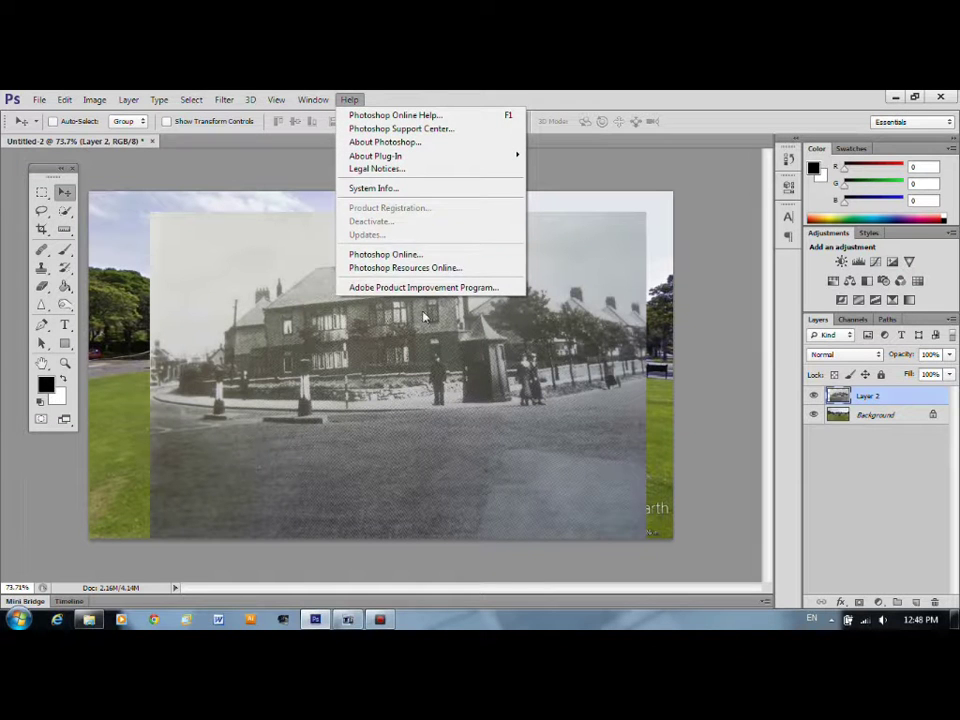
pyautogui.click(407, 147)
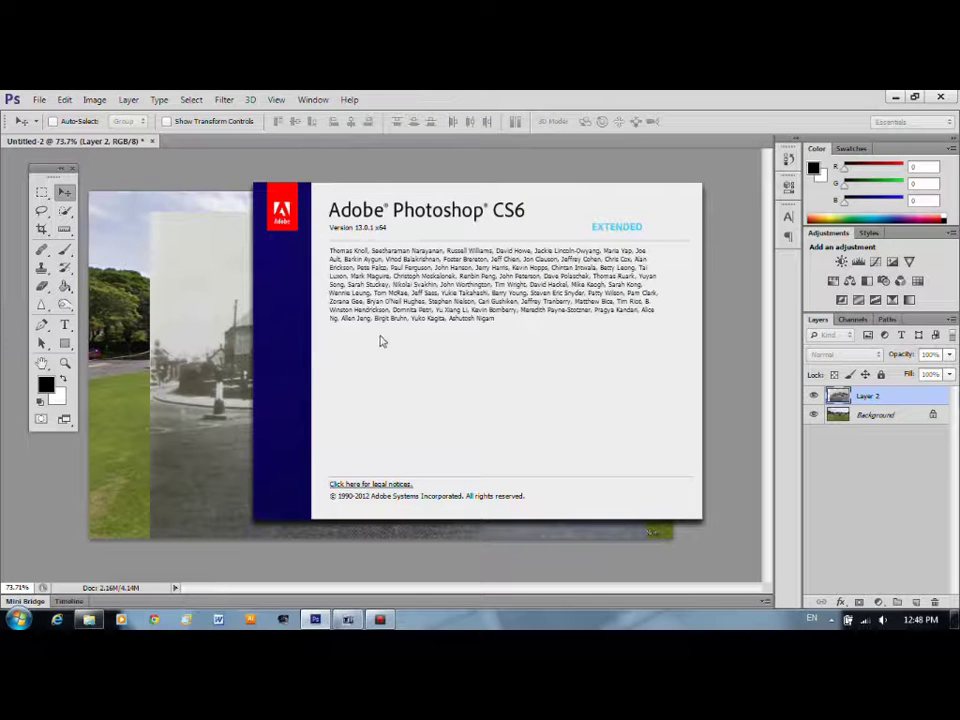
pyautogui.click(567, 373)
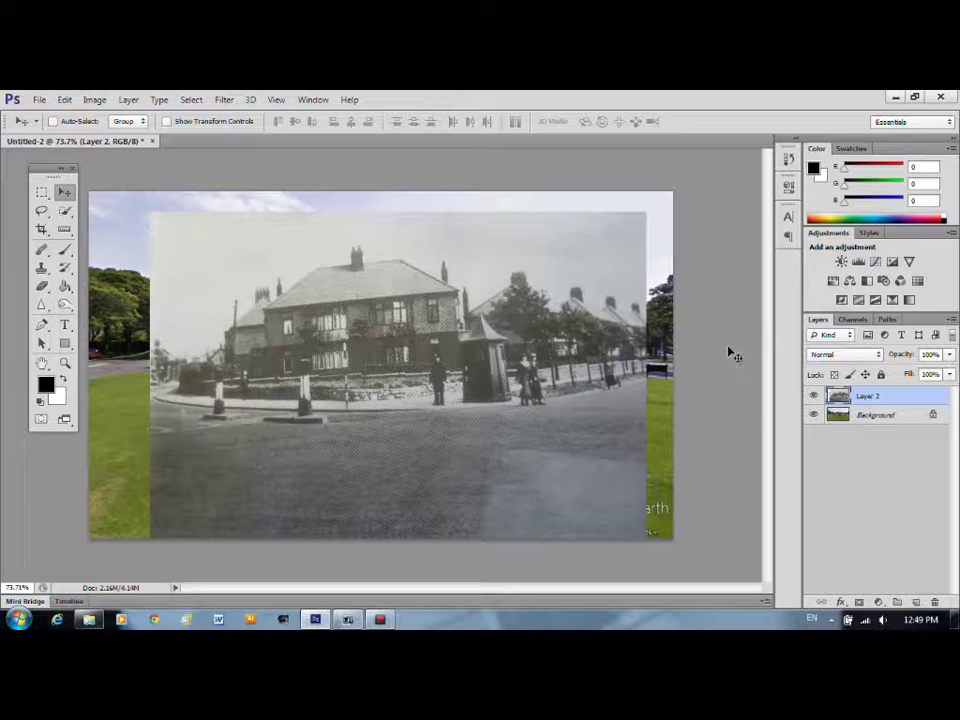
# Toggle the old photo and street-view layers on and off to compare them
pyautogui.click(813, 396)
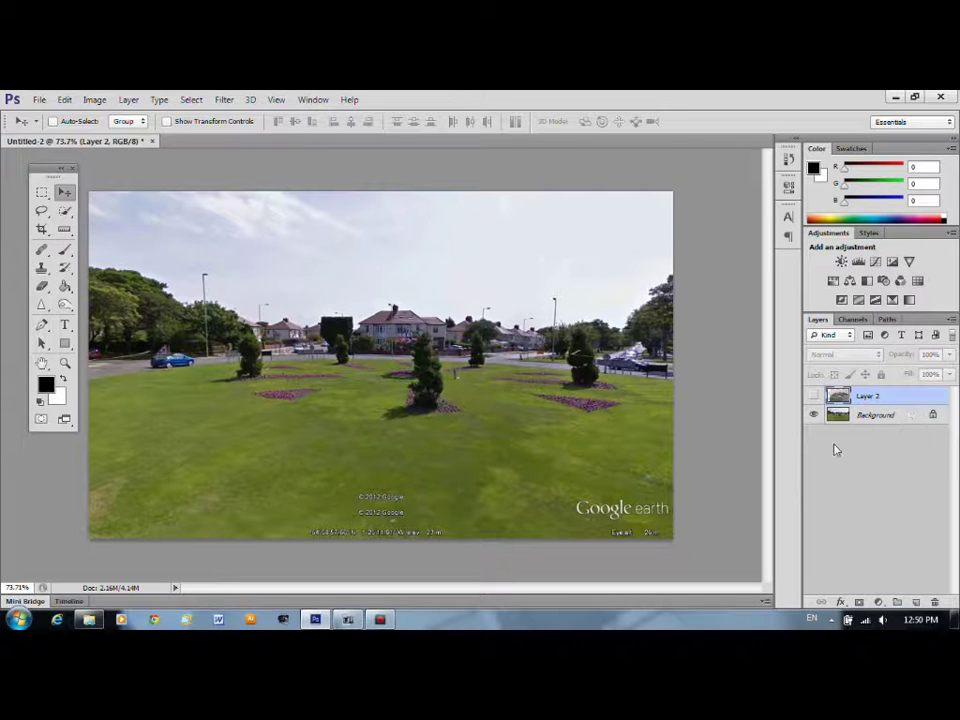
pyautogui.click(813, 396)
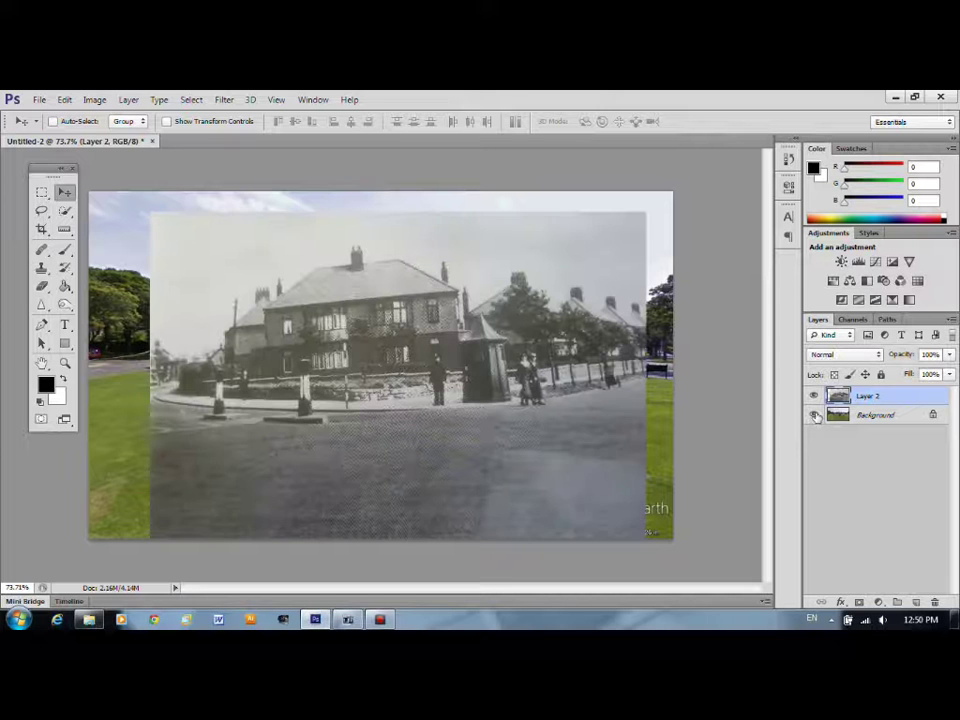
pyautogui.click(813, 415)
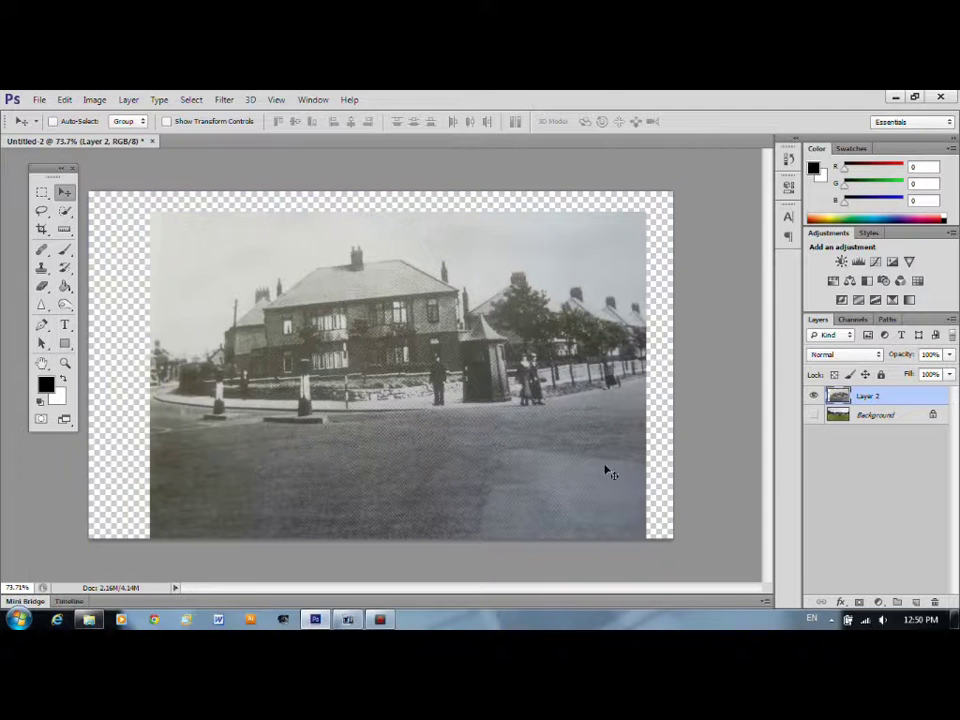
pyautogui.click(814, 415)
pyautogui.click(813, 396)
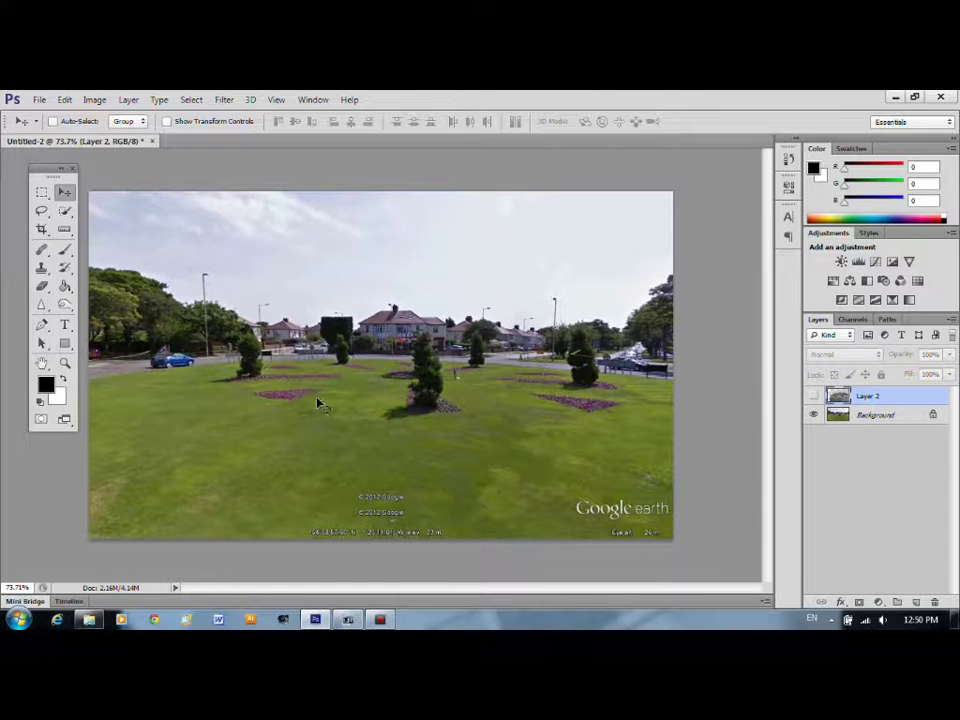
# Zoom into the street scene, compare both layers again, and return to the Move tool
pyautogui.click(64, 363)
pyautogui.moveTo(329, 342); pyautogui.dragTo(345, 324)
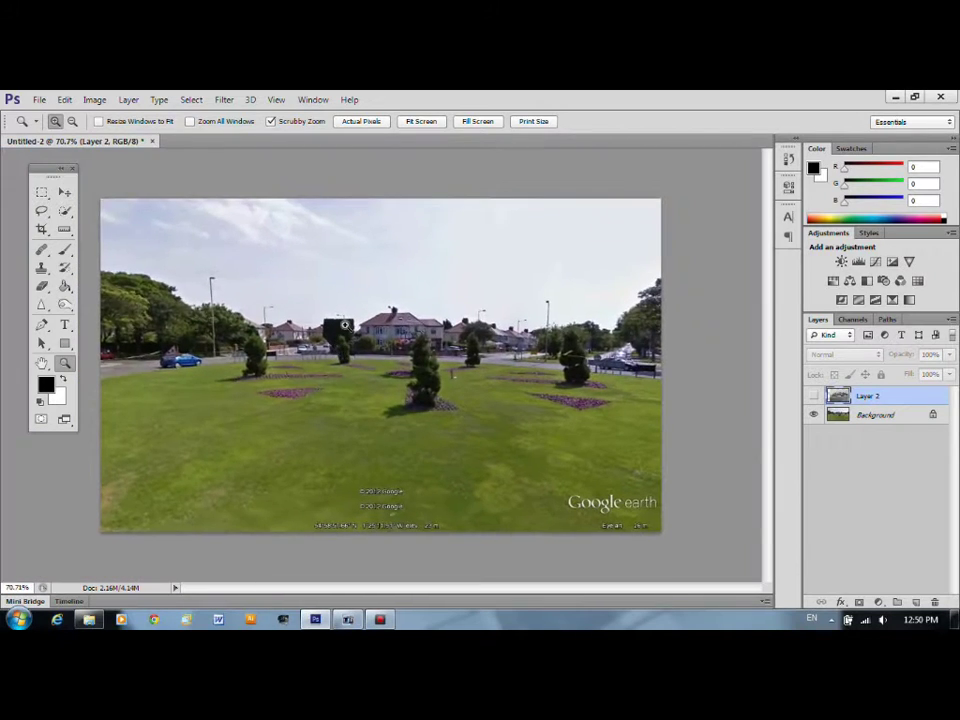
pyautogui.click(813, 396)
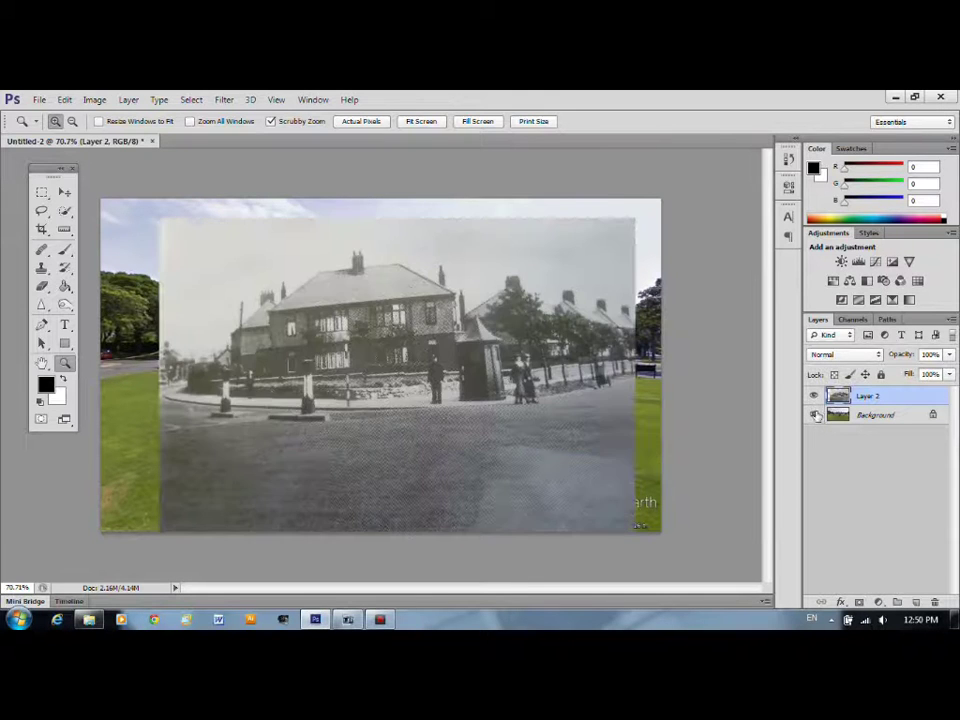
pyautogui.click(813, 414)
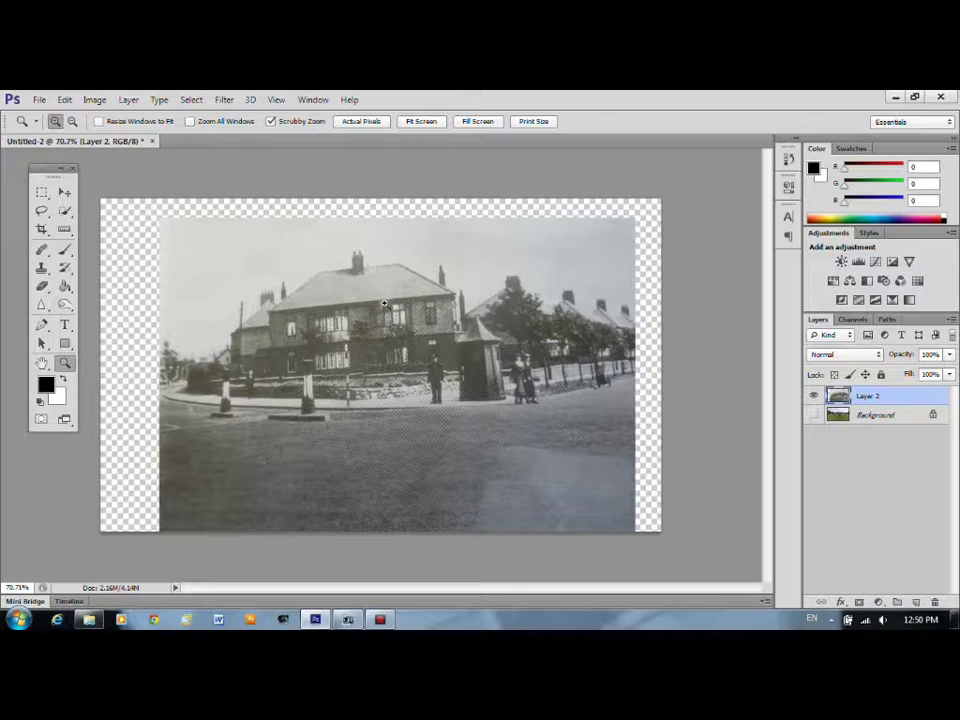
pyautogui.click(813, 414)
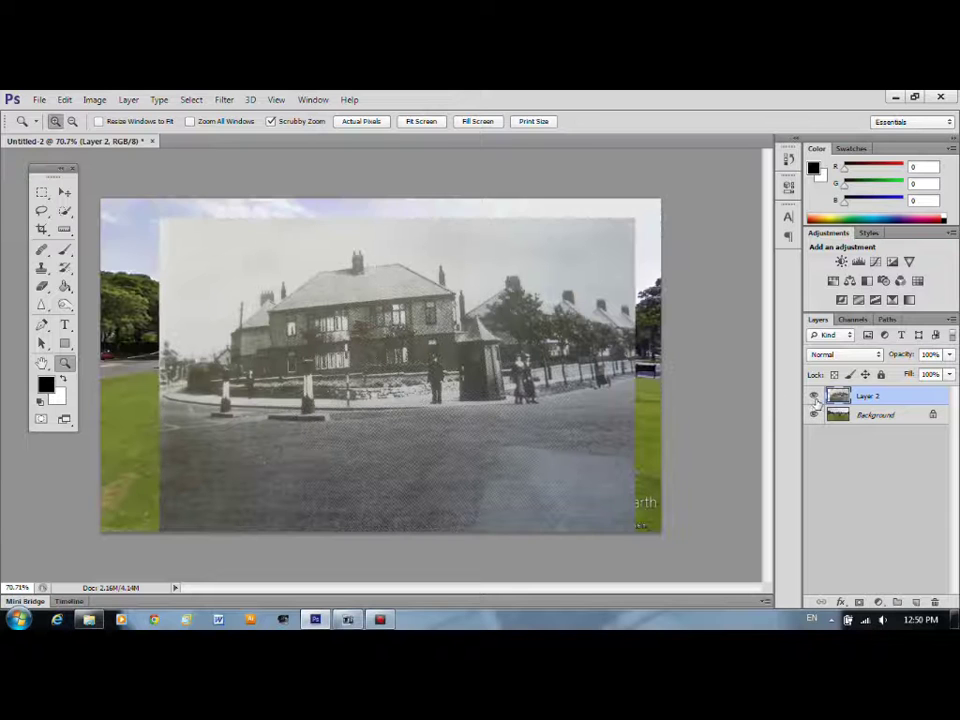
pyautogui.click(813, 396)
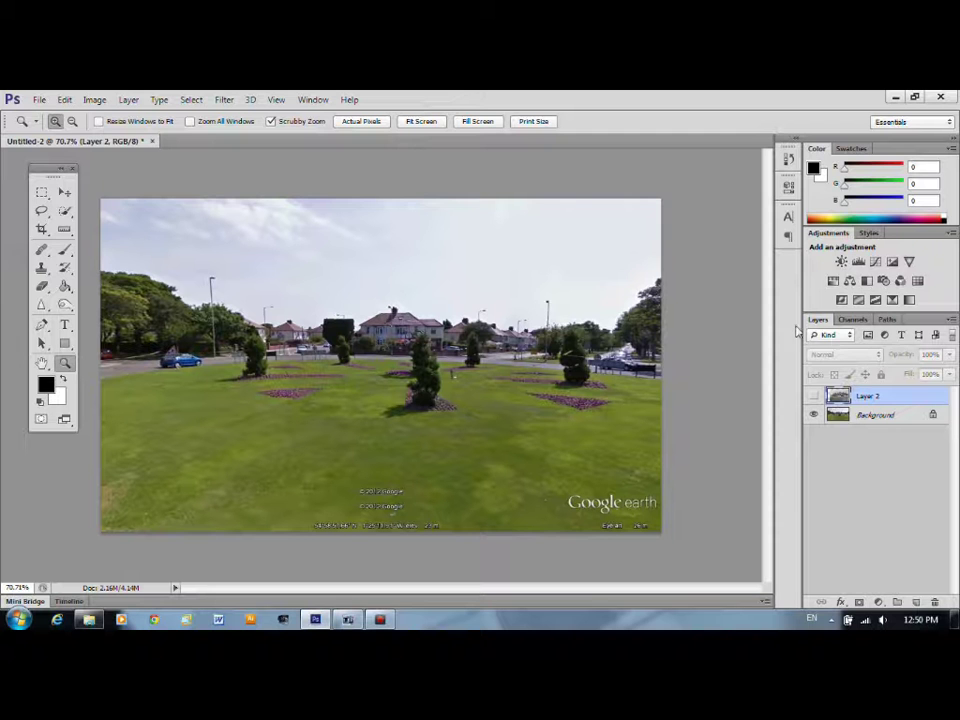
pyautogui.click(813, 396)
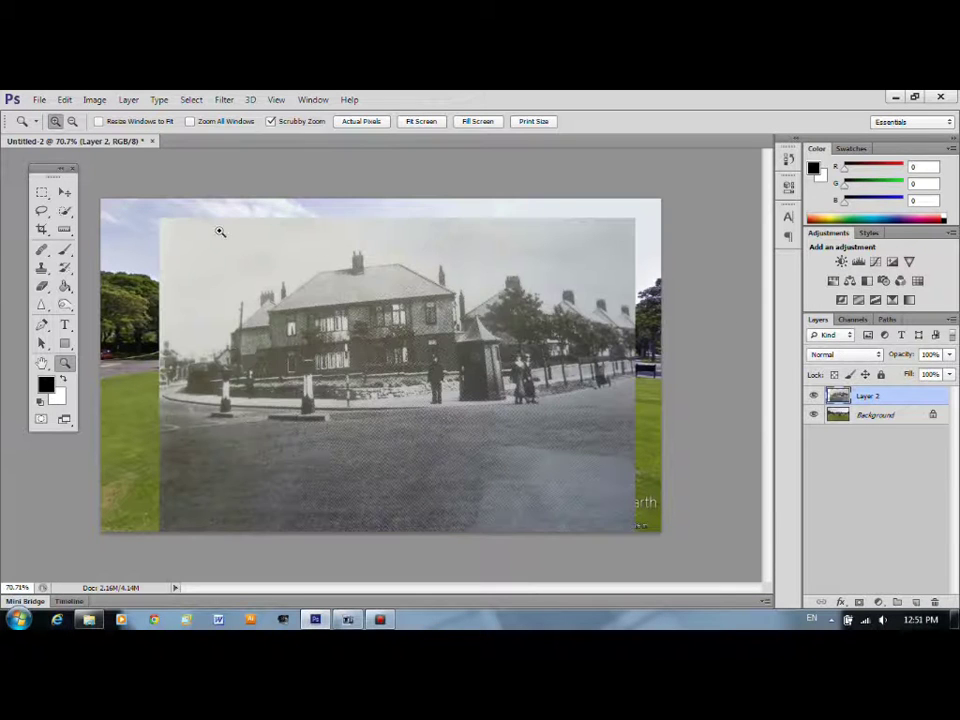
pyautogui.click(65, 194)
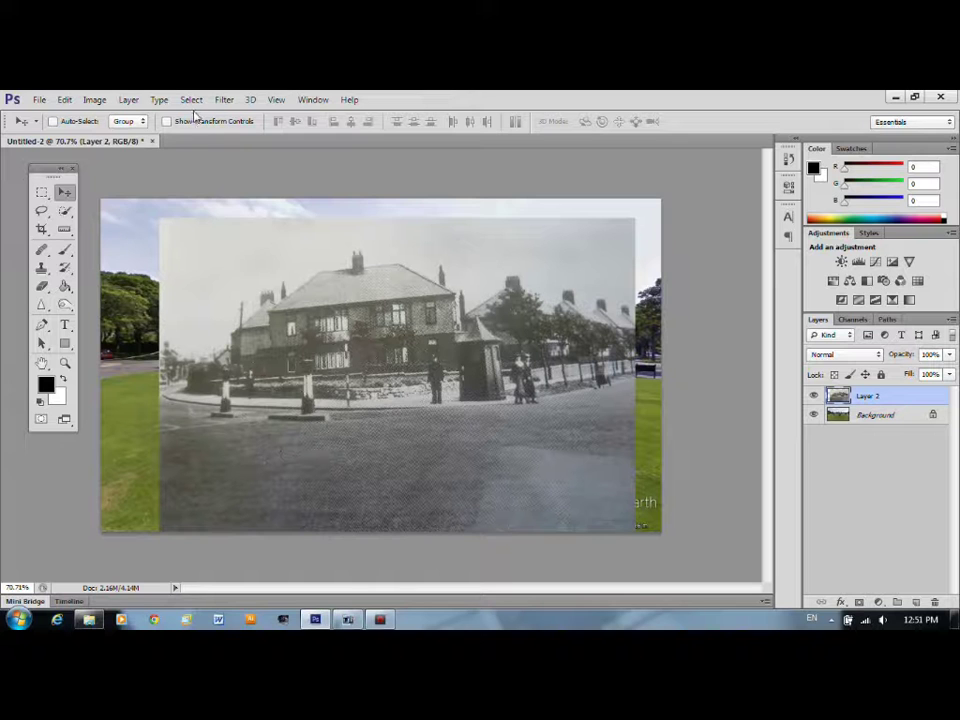
# Browse the Image menu commands without choosing any
pyautogui.click(96, 101)
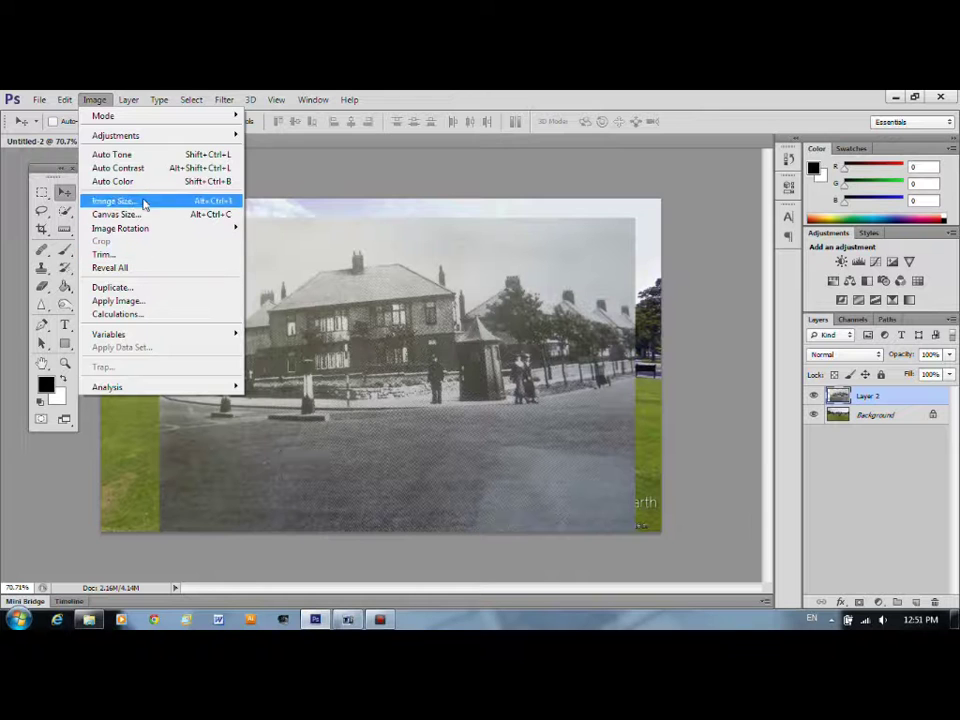
pyautogui.moveTo(124, 138)
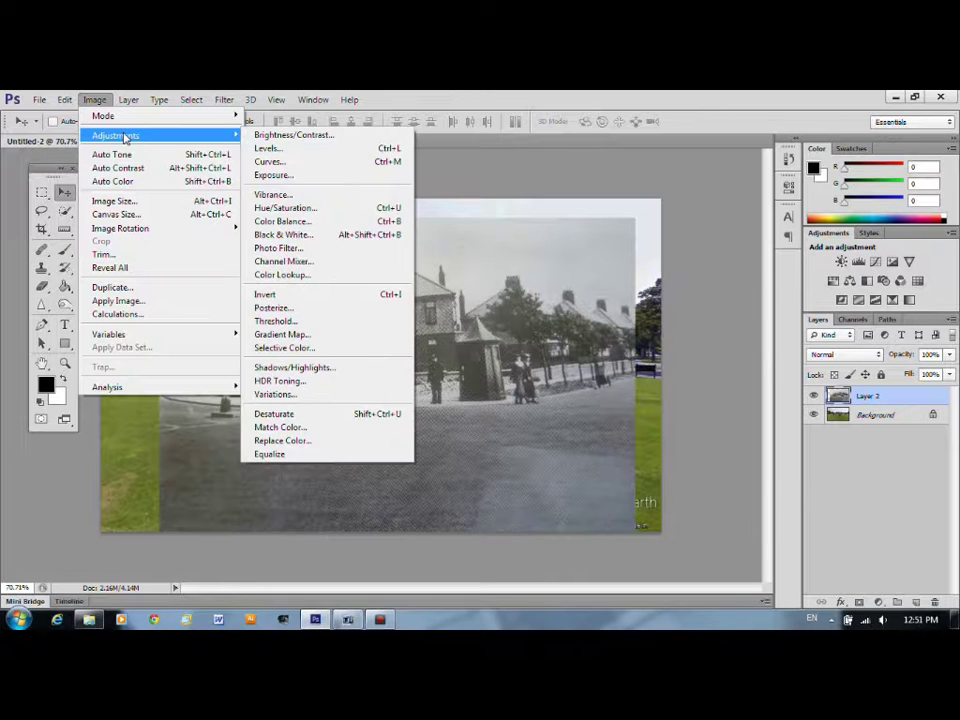
pyautogui.moveTo(129, 103)
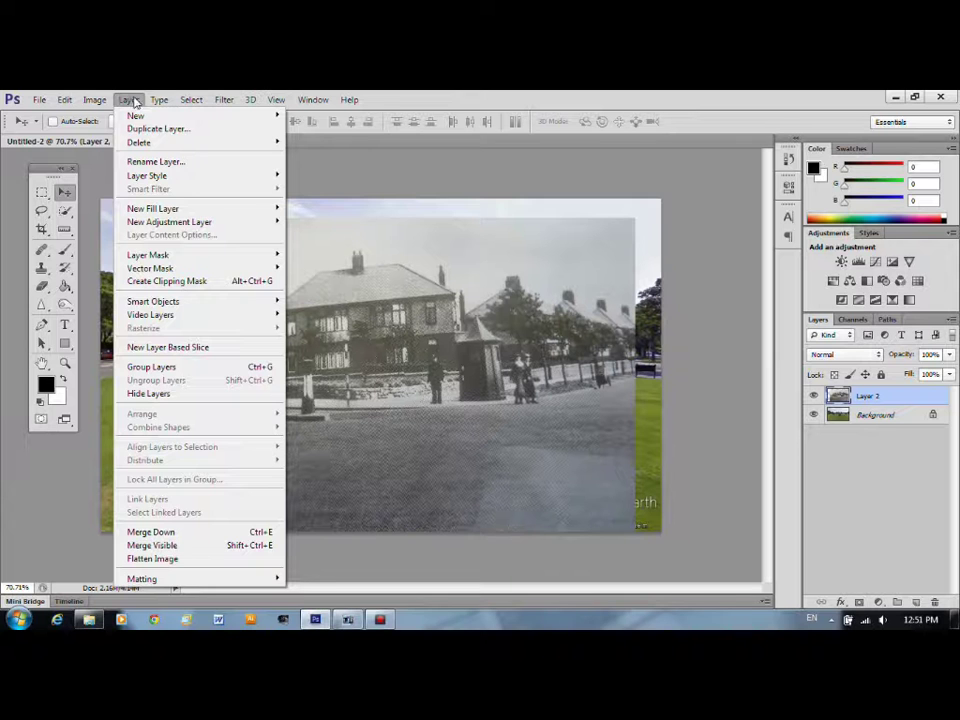
pyautogui.moveTo(161, 102)
pyautogui.moveTo(192, 103)
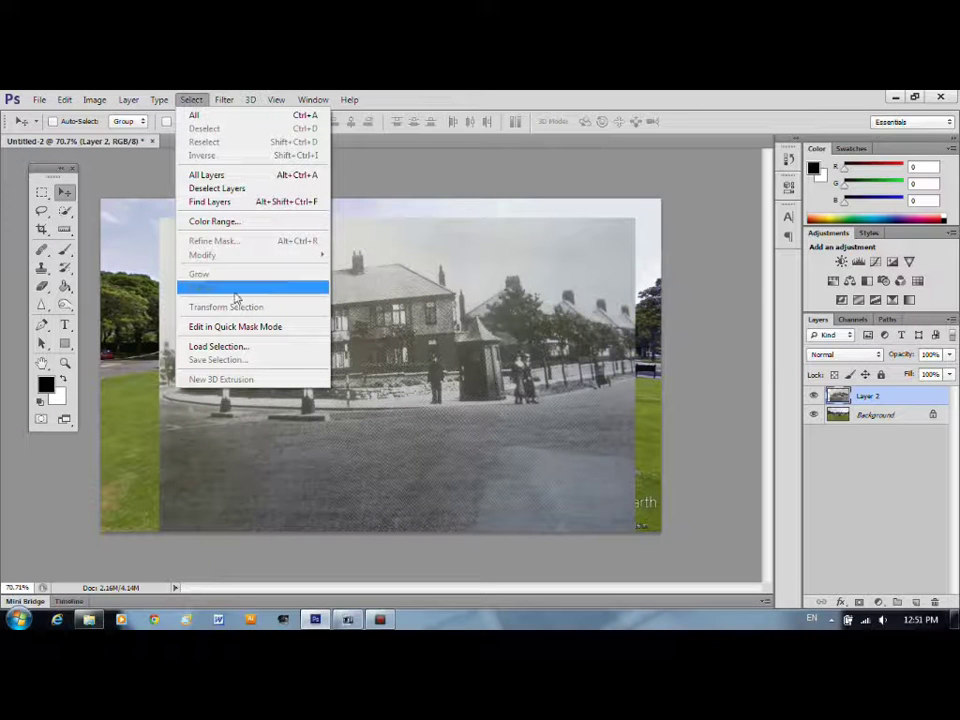
pyautogui.click(343, 182)
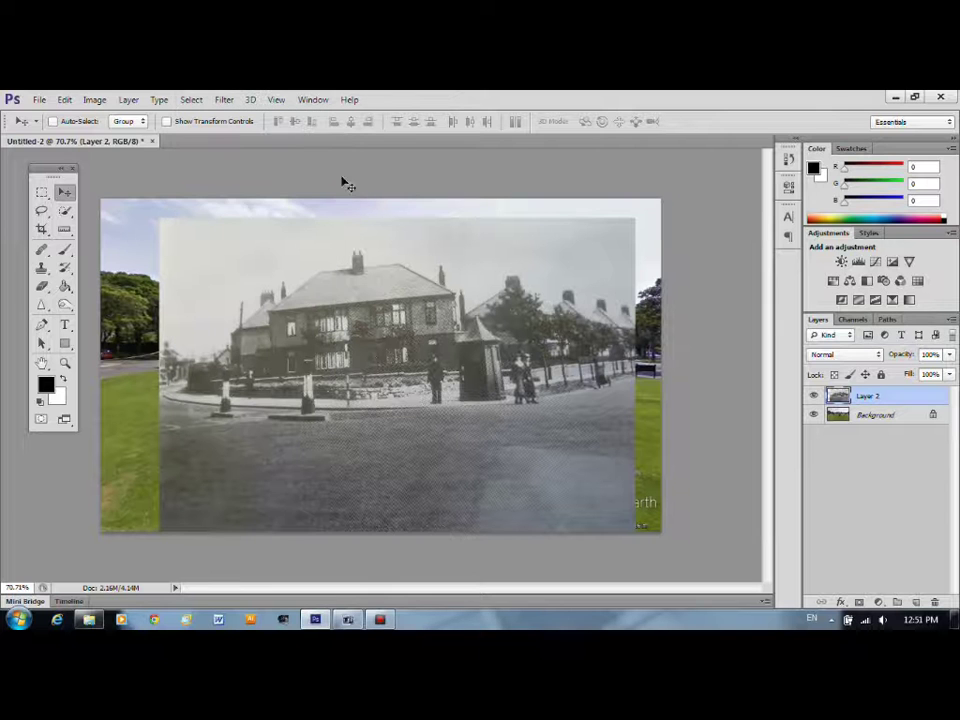
# Hide the Background and draw a rectangular marquee around the entire old photo
pyautogui.click(42, 193)
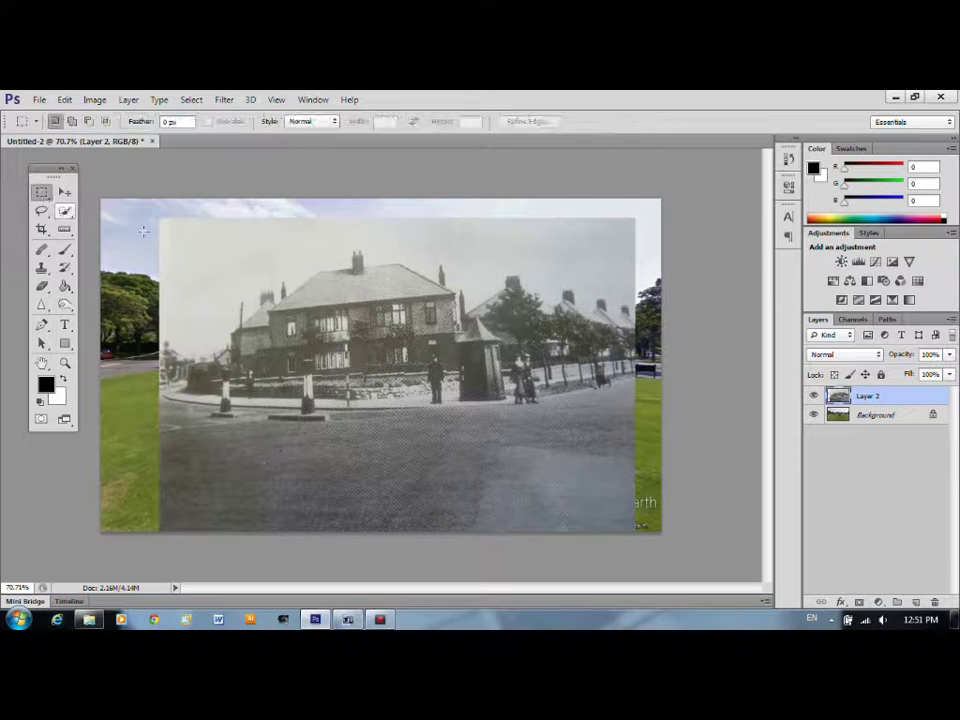
pyautogui.moveTo(158, 218); pyautogui.dragTo(166, 231)
pyautogui.click(814, 415)
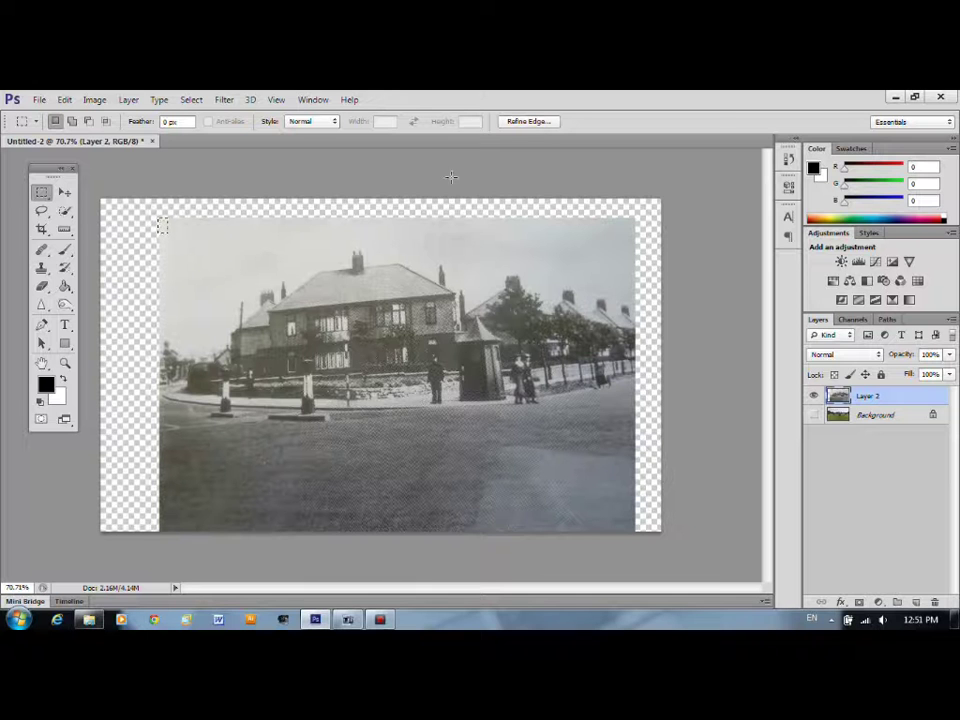
pyautogui.moveTo(451, 177); pyautogui.dragTo(476, 184)
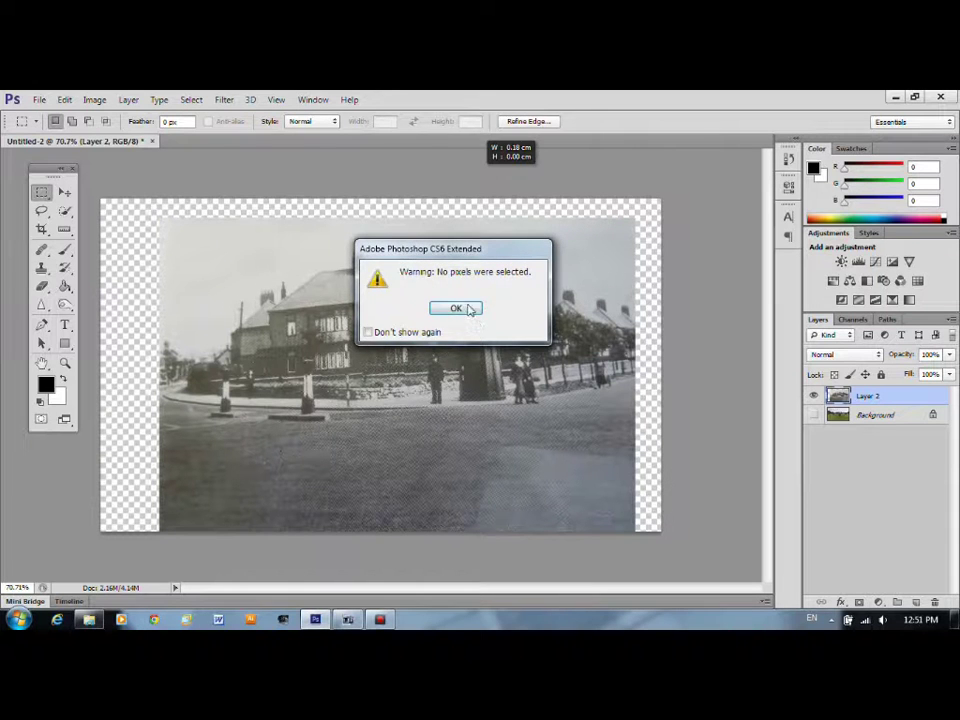
pyautogui.click(456, 309)
pyautogui.moveTo(159, 217); pyautogui.dragTo(634, 535)
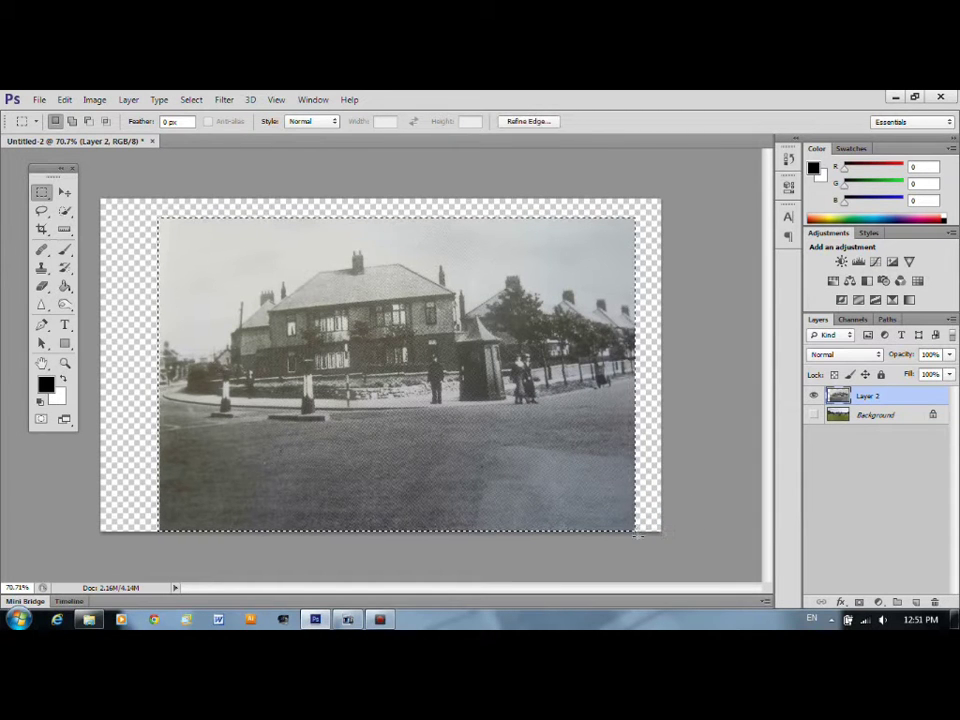
# Transform the selection outline, shifting it and rotating it about 3.65 degrees
pyautogui.click(195, 104)
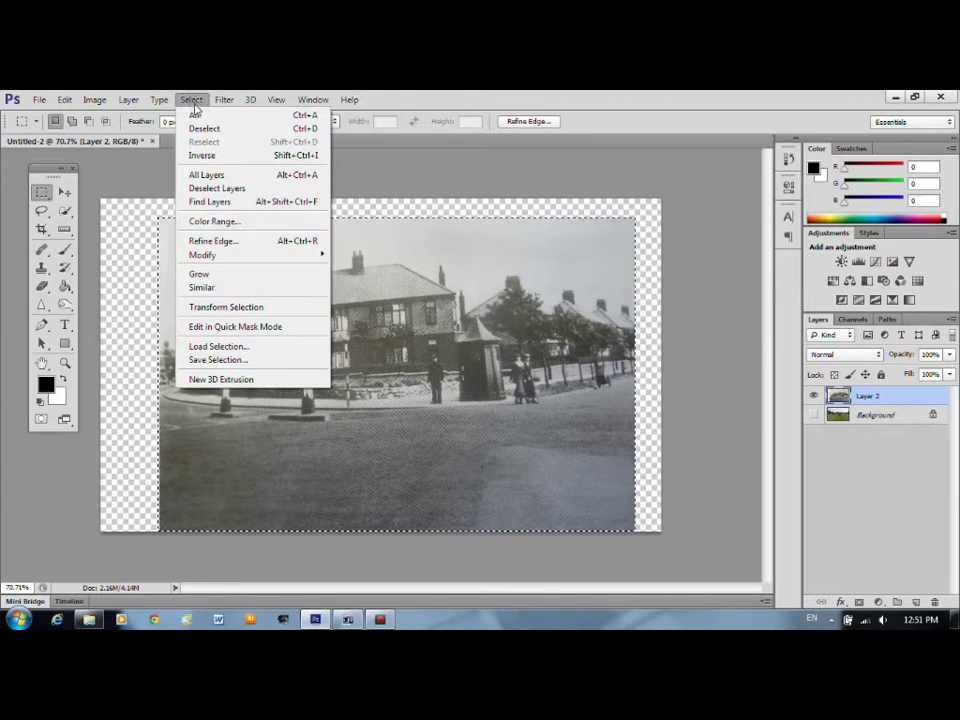
pyautogui.click(270, 307)
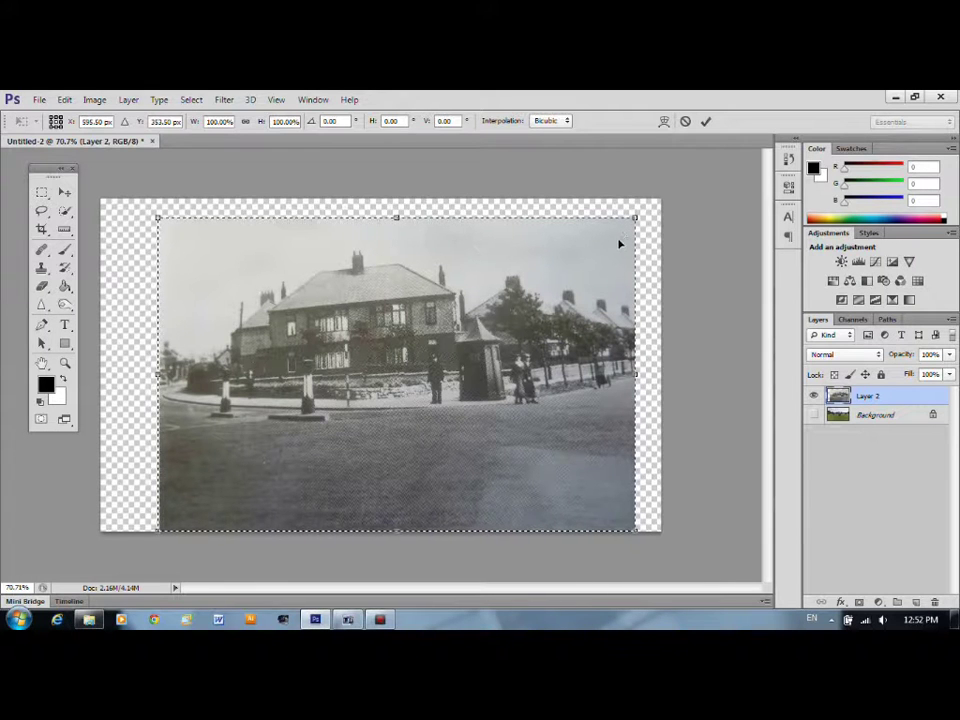
pyautogui.moveTo(585, 276)
pyautogui.mouseDown()
pyautogui.moveTo(596, 268)
pyautogui.moveTo(580, 272)
pyautogui.mouseUp()
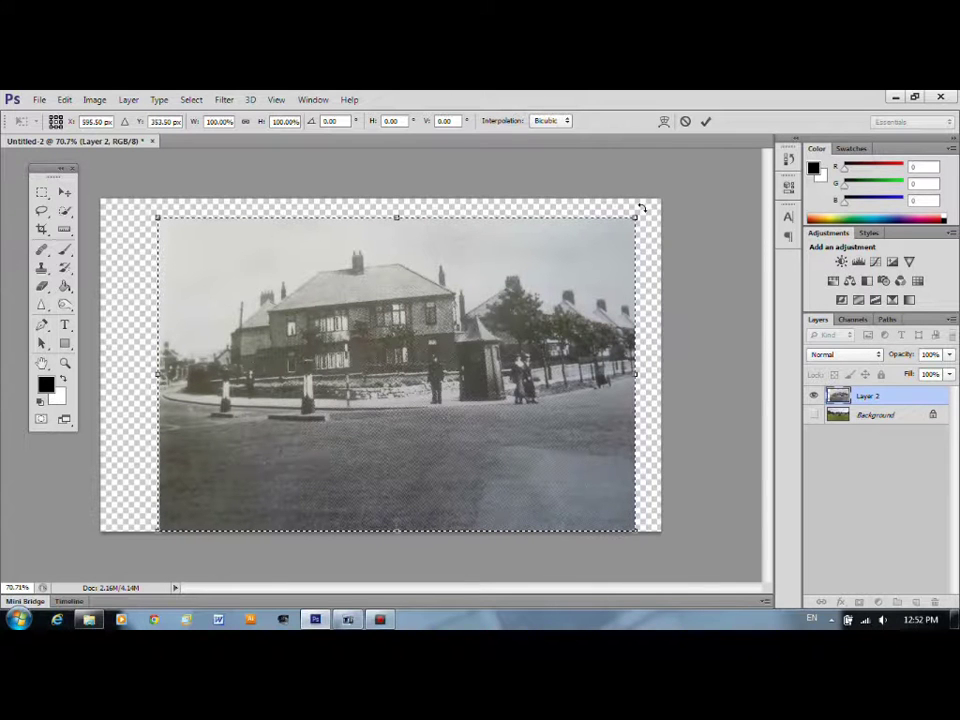
pyautogui.moveTo(643, 209); pyautogui.dragTo(652, 237)
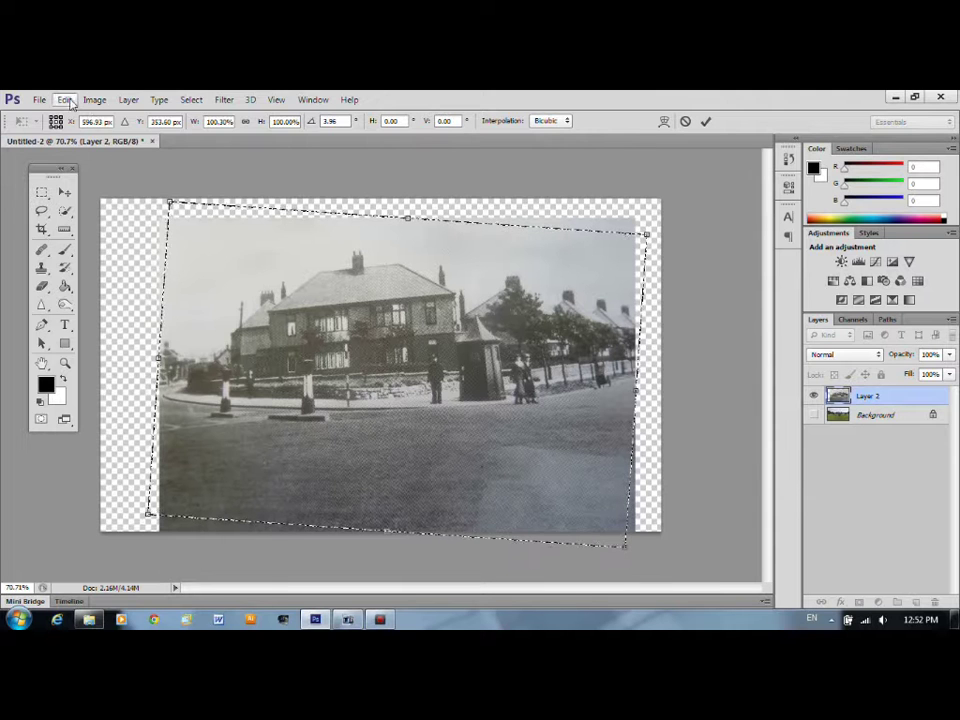
# Undo and redo the transform via Edit, cancel the pending tilt, and deselect
pyautogui.click(64, 99)
pyautogui.click(97, 110)
pyautogui.click(64, 99)
pyautogui.click(101, 110)
pyautogui.click(349, 99)
pyautogui.click(553, 96)
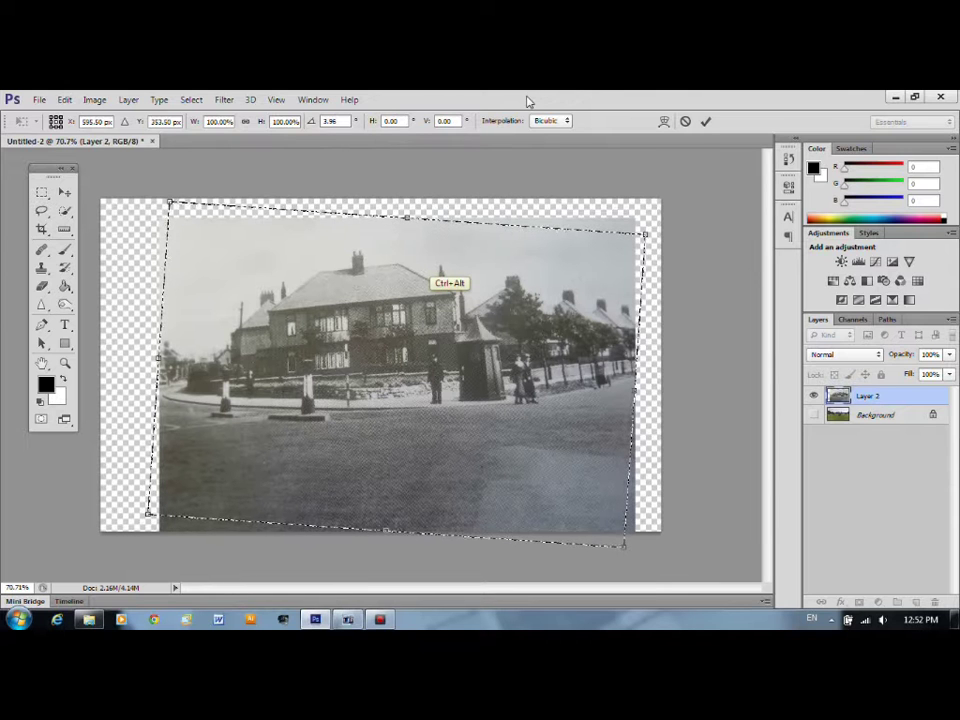
pyautogui.hotkey('ctrl', 'alt')
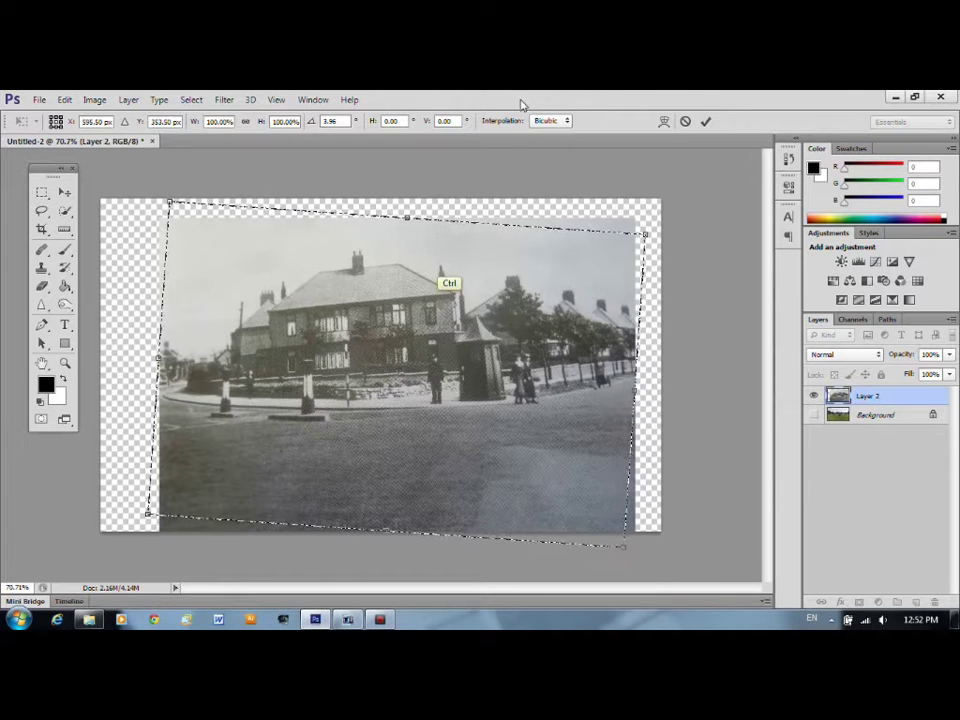
pyautogui.click(705, 120)
pyautogui.hotkey('ctrl', 'd')
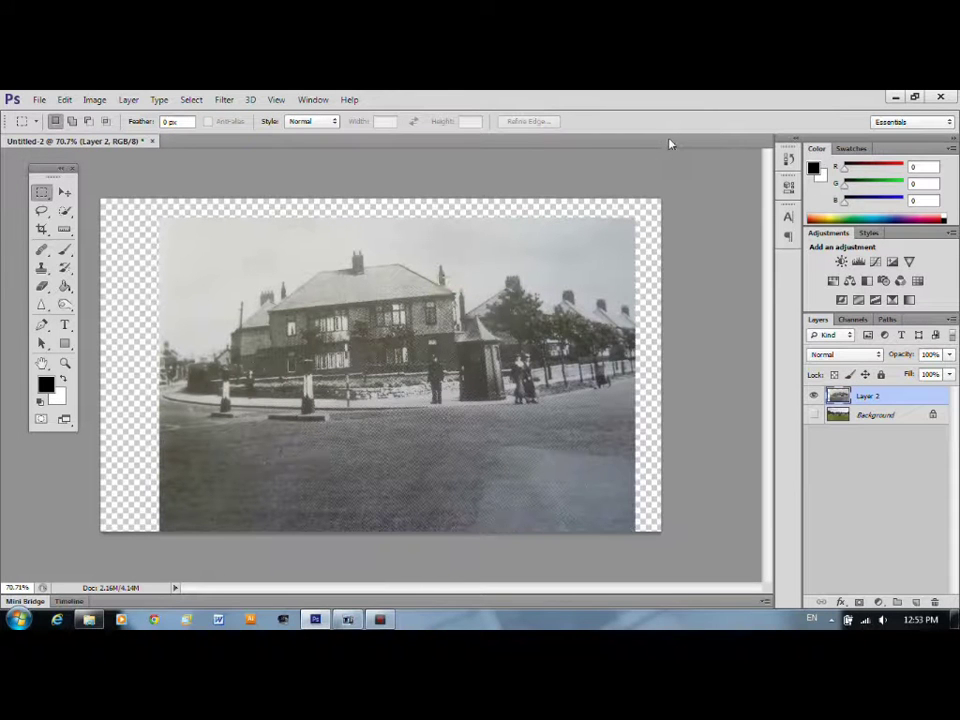
# Rotate the old photo about 5° clockwise with Ctrl+T, commit, and show the street-view Background
pyautogui.hotkey('ctrl', 't')
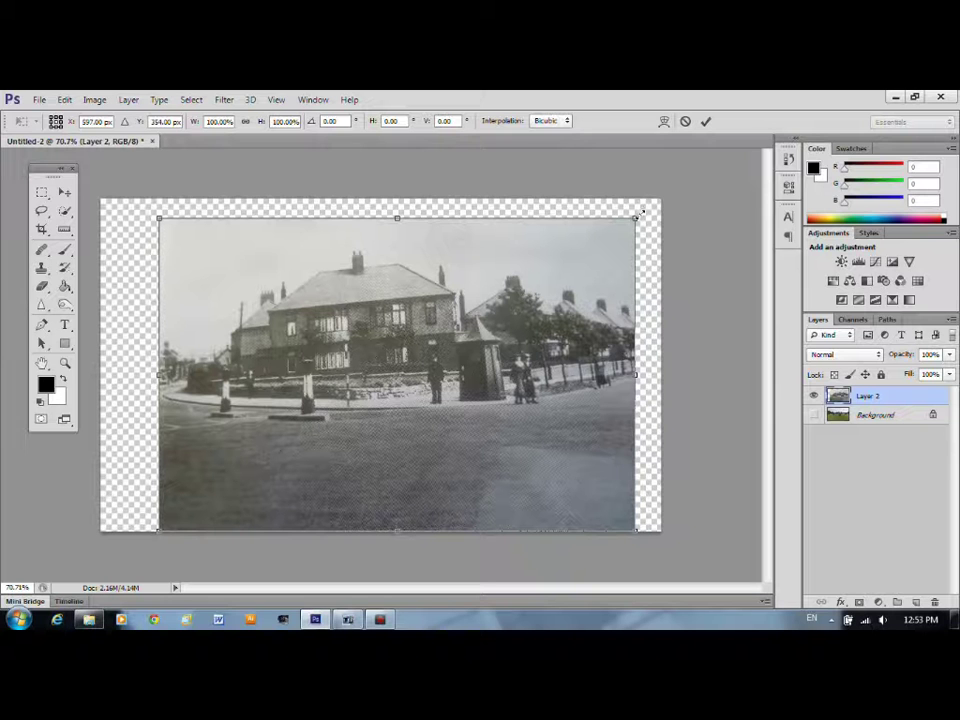
pyautogui.moveTo(645, 211); pyautogui.dragTo(665, 247)
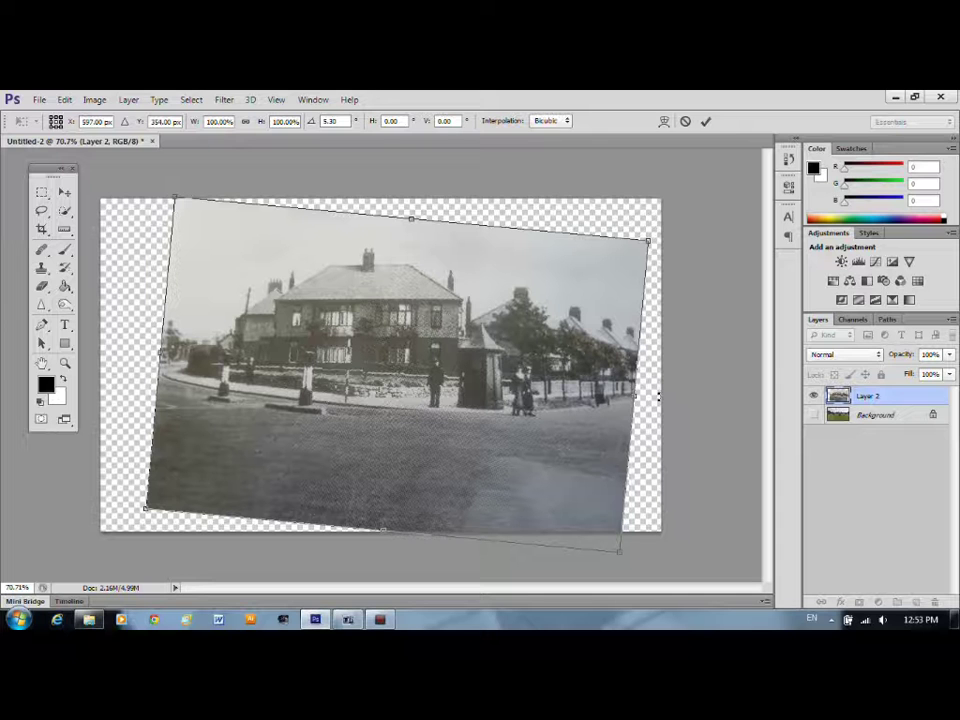
pyautogui.click(707, 122)
pyautogui.click(813, 414)
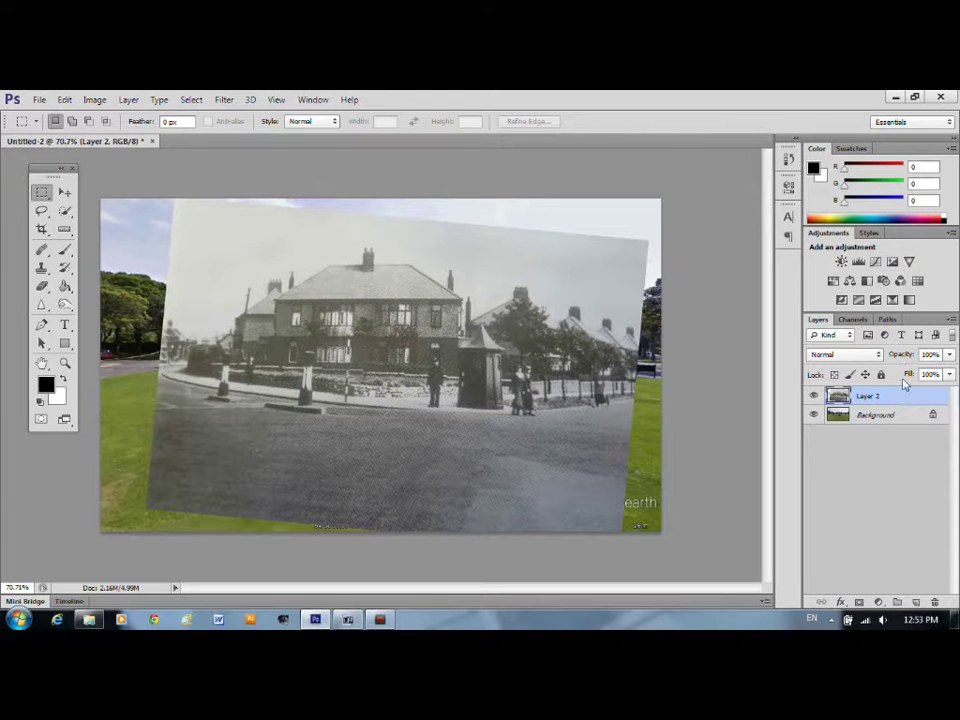
# Set the old photo layer to 42% opacity, hide it, and zoom in on the houses
pyautogui.click(949, 356)
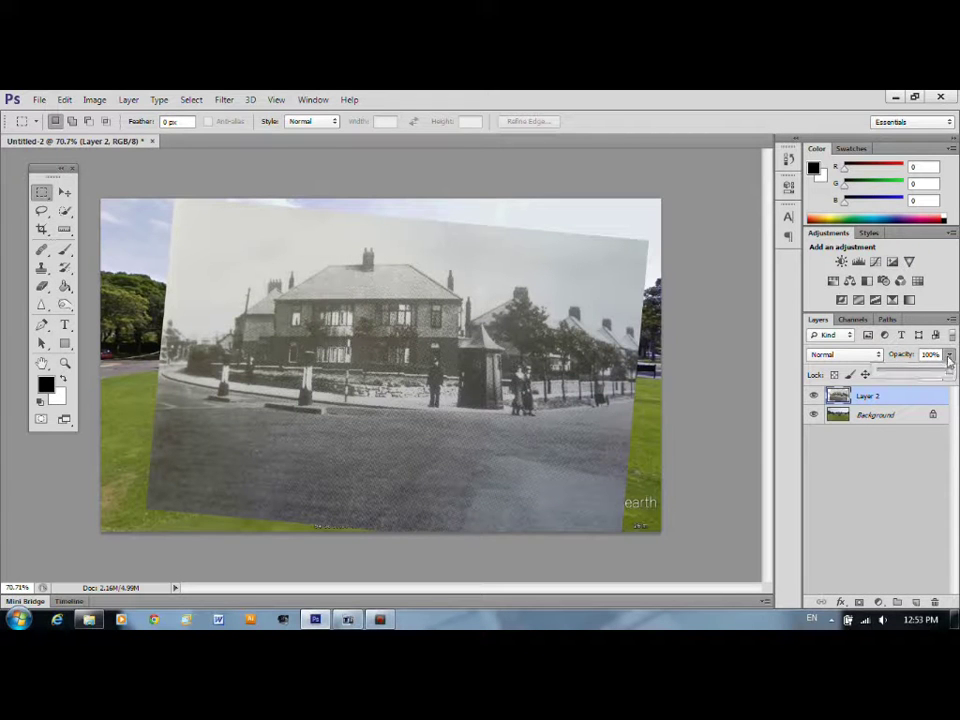
pyautogui.moveTo(950, 374); pyautogui.dragTo(907, 372)
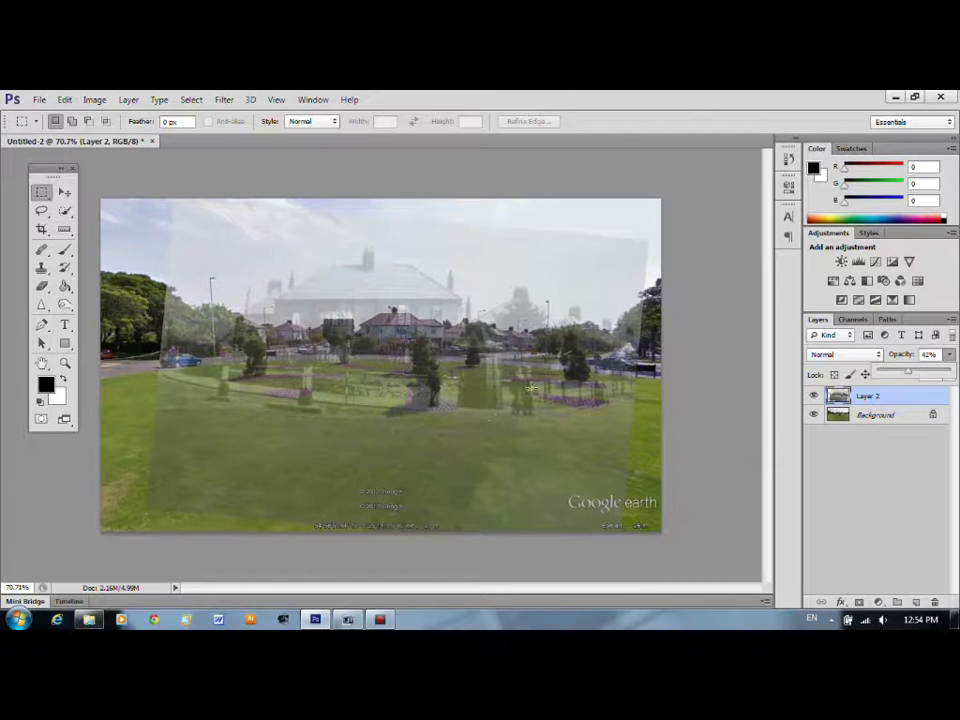
pyautogui.click(872, 418)
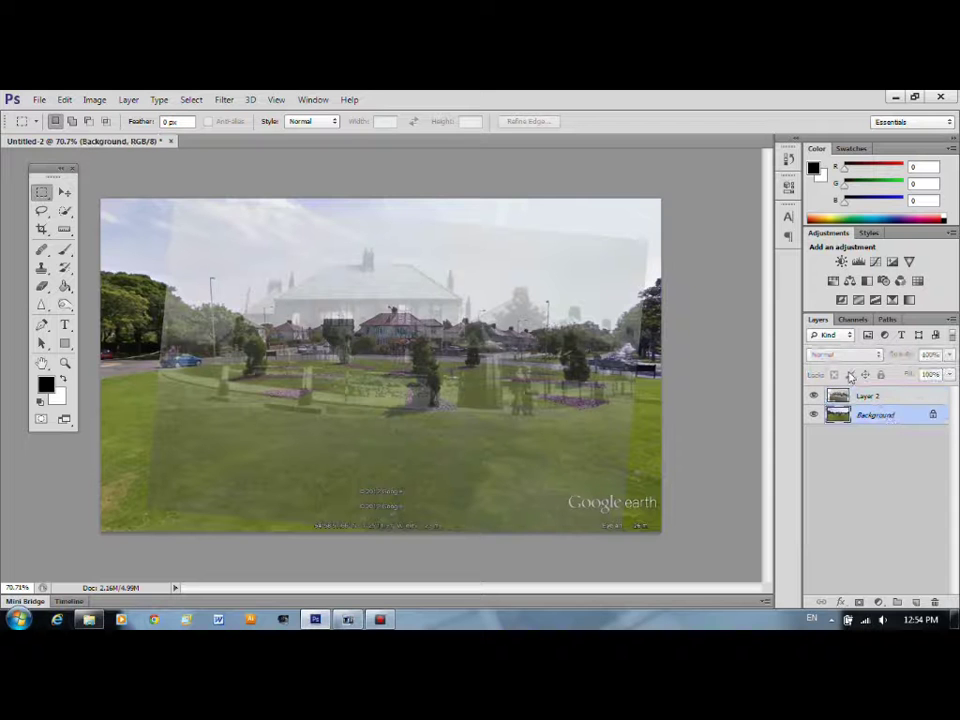
pyautogui.click(813, 396)
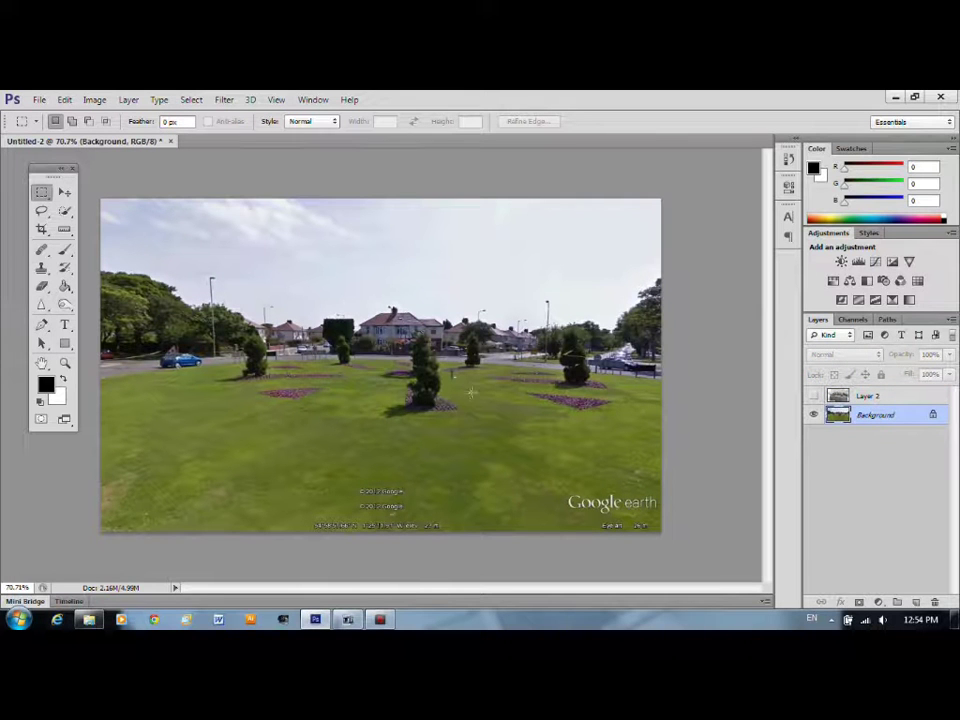
pyautogui.click(64, 362)
pyautogui.moveTo(313, 364); pyautogui.dragTo(381, 379)
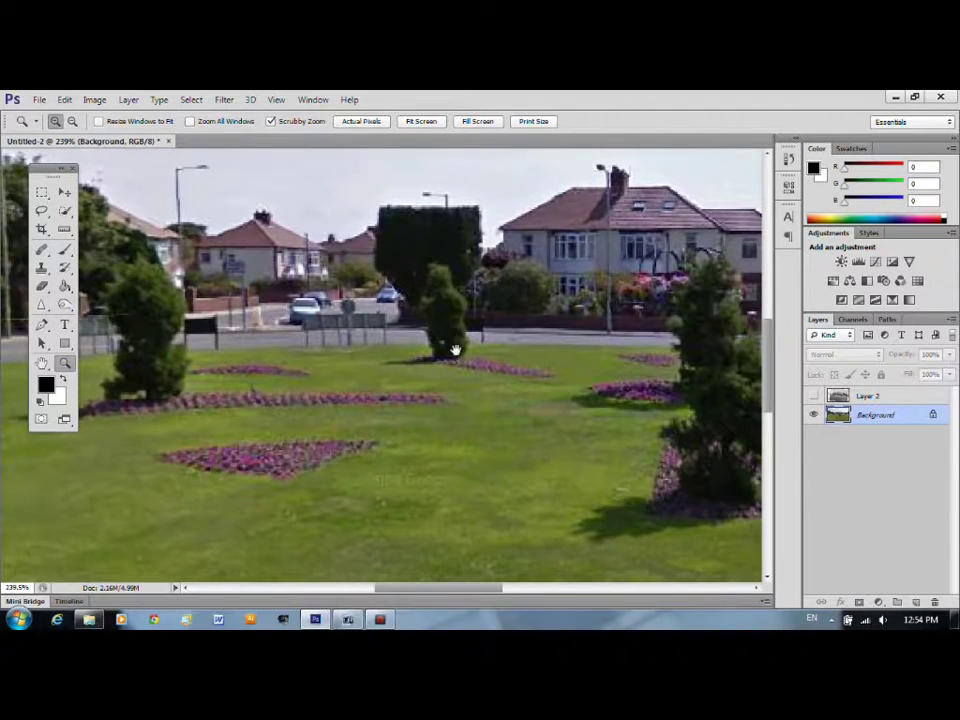
pyautogui.moveTo(461, 347); pyautogui.dragTo(401, 368)
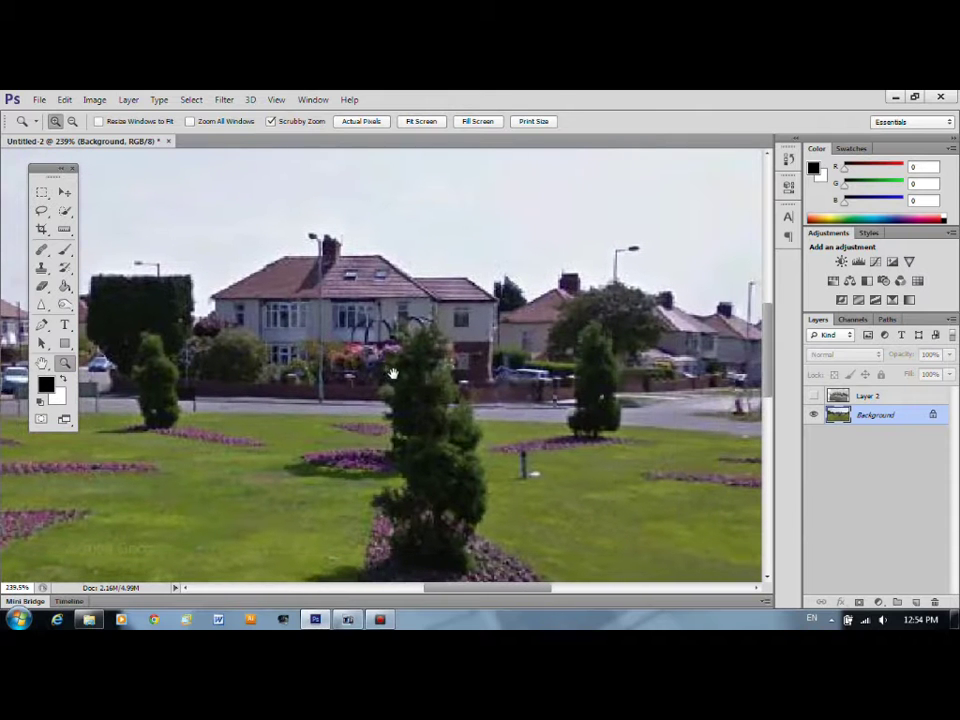
pyautogui.moveTo(396, 377); pyautogui.dragTo(425, 399)
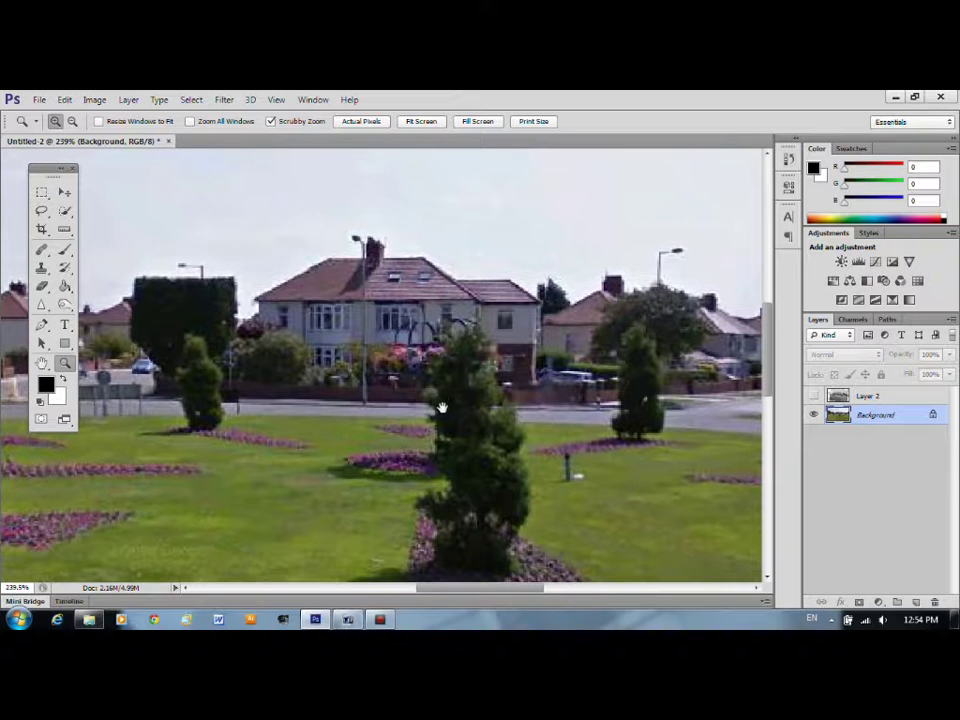
pyautogui.moveTo(459, 403); pyautogui.dragTo(428, 410)
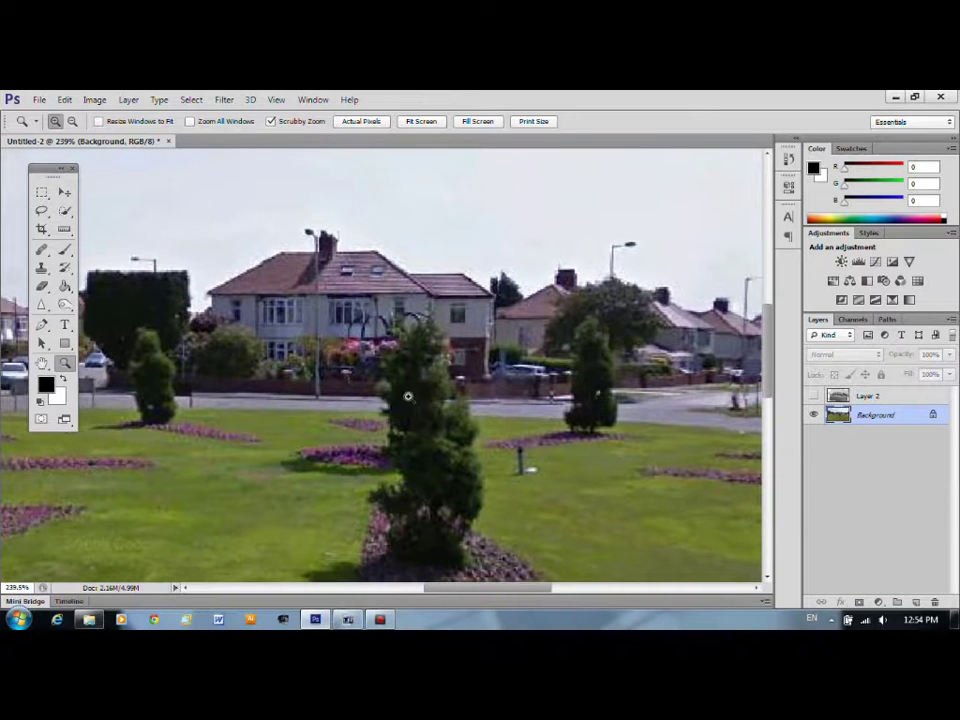
# Show and select the old photo layer, then zoom out to fit the whole canvas
pyautogui.click(814, 397)
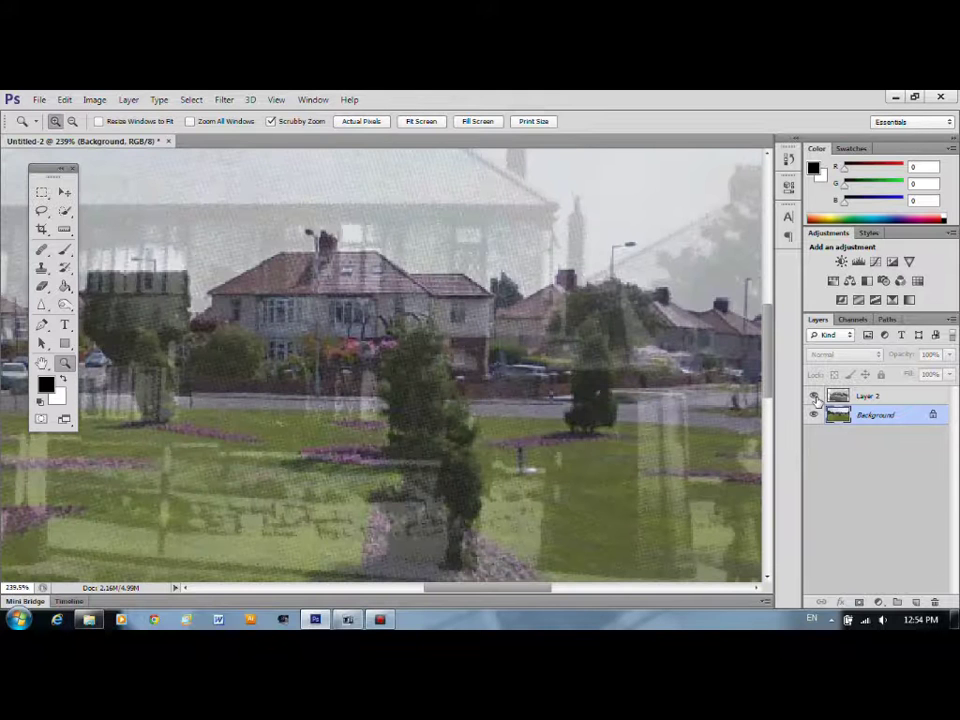
pyautogui.click(866, 396)
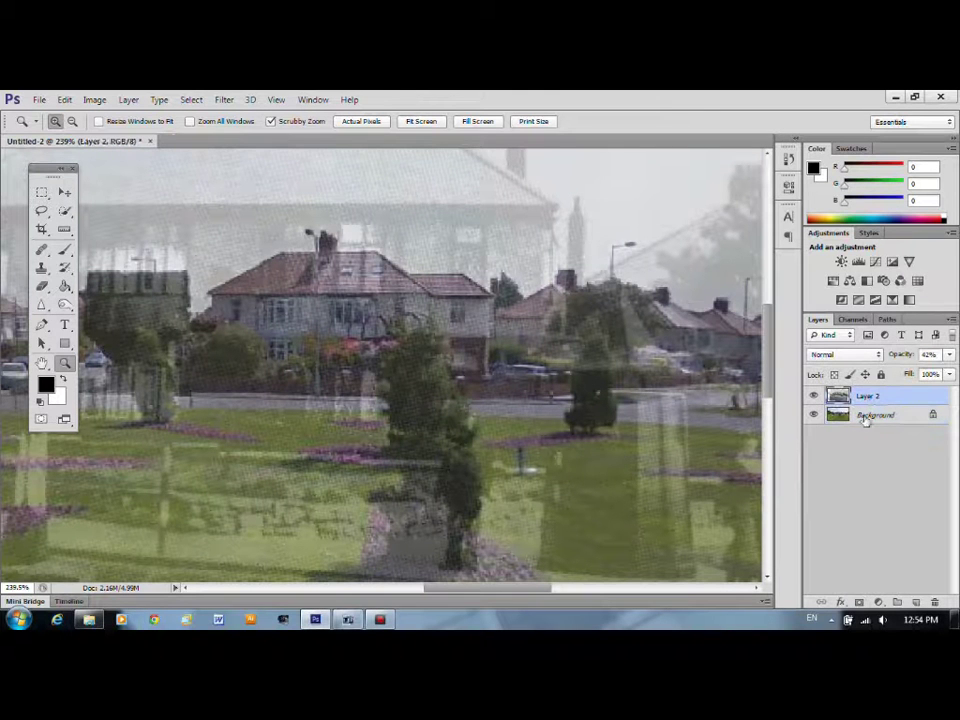
pyautogui.moveTo(561, 375); pyautogui.dragTo(512, 385)
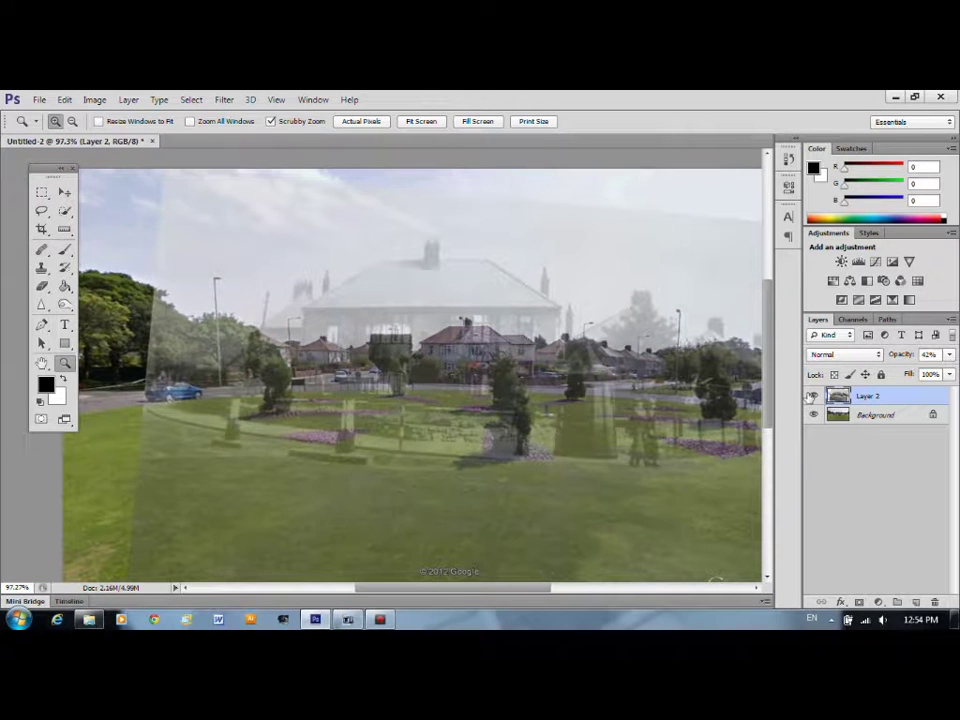
pyautogui.hotkey('ctrl', 't')
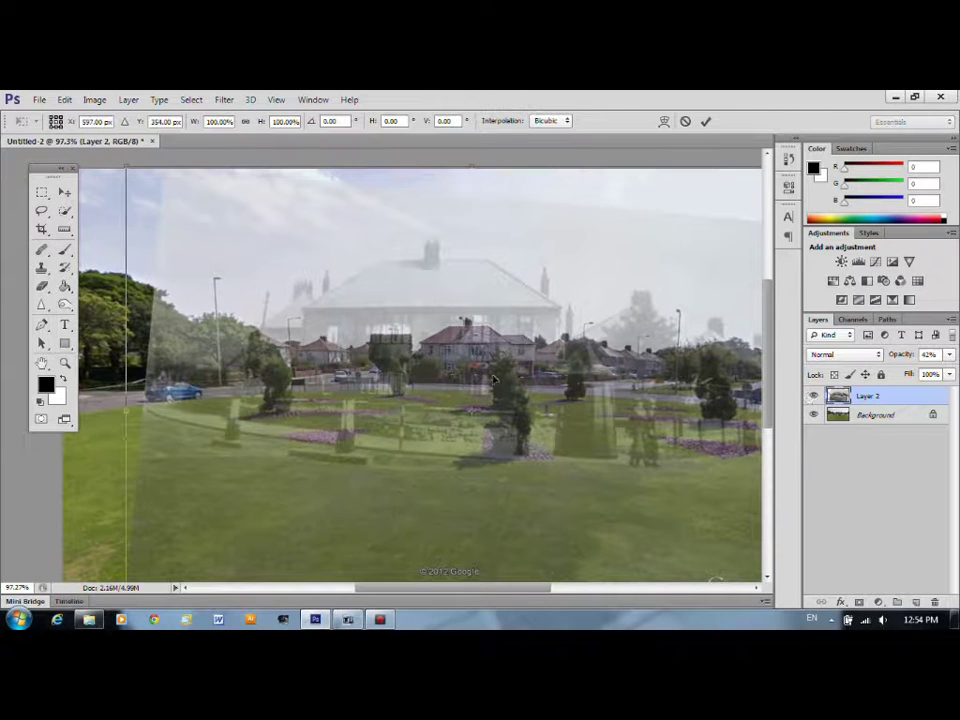
pyautogui.click(64, 363)
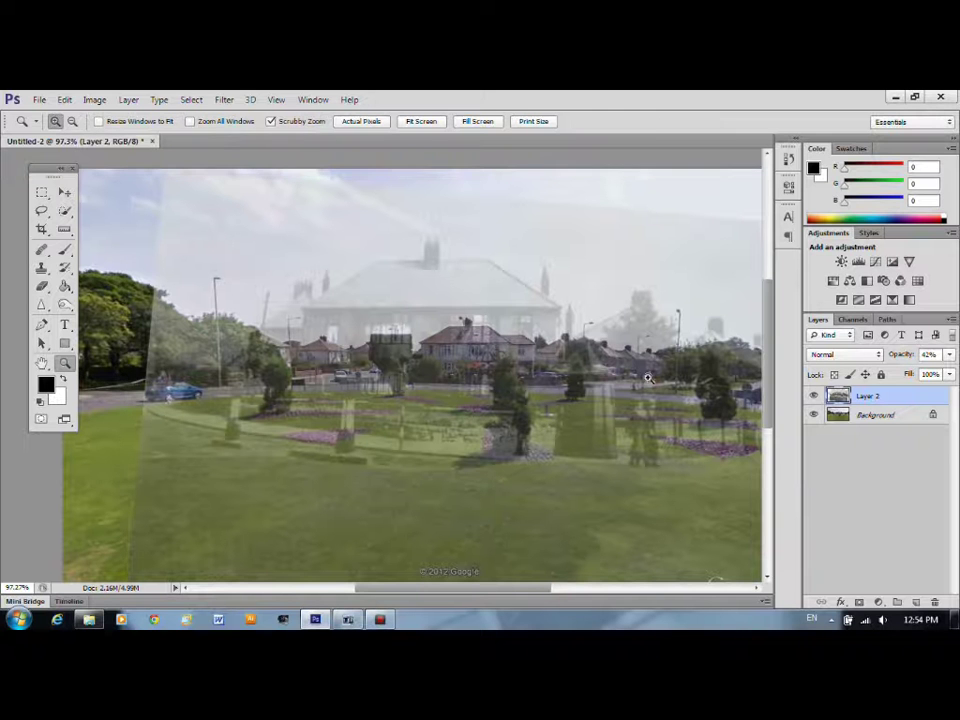
pyautogui.moveTo(550, 371); pyautogui.dragTo(690, 386)
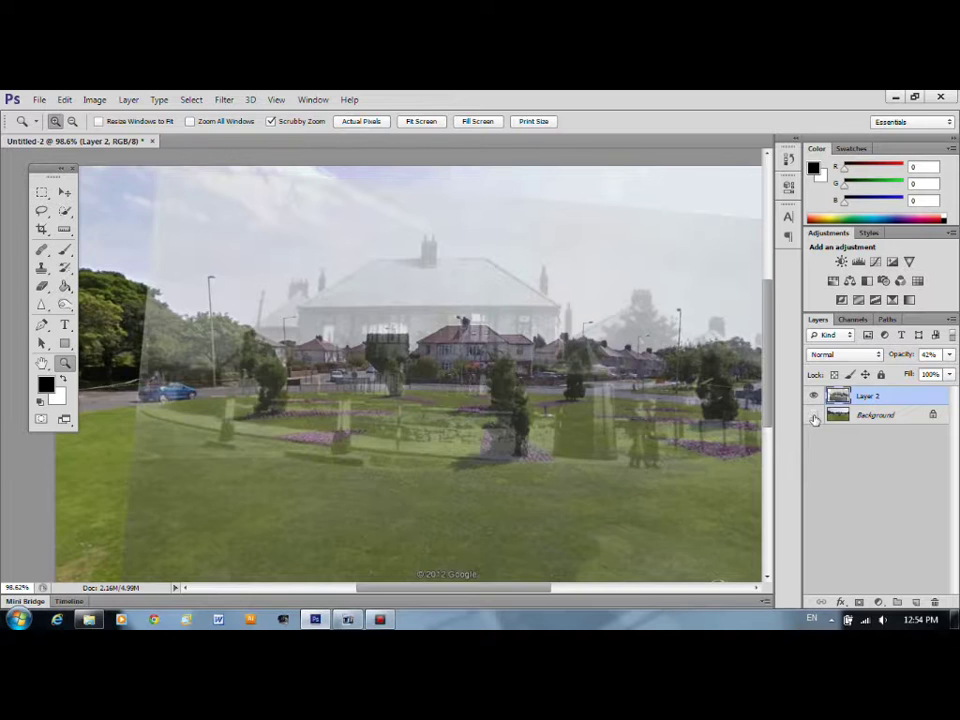
pyautogui.click(813, 415)
pyautogui.moveTo(615, 401)
pyautogui.mouseDown()
pyautogui.moveTo(581, 403)
pyautogui.moveTo(612, 402)
pyautogui.mouseUp()
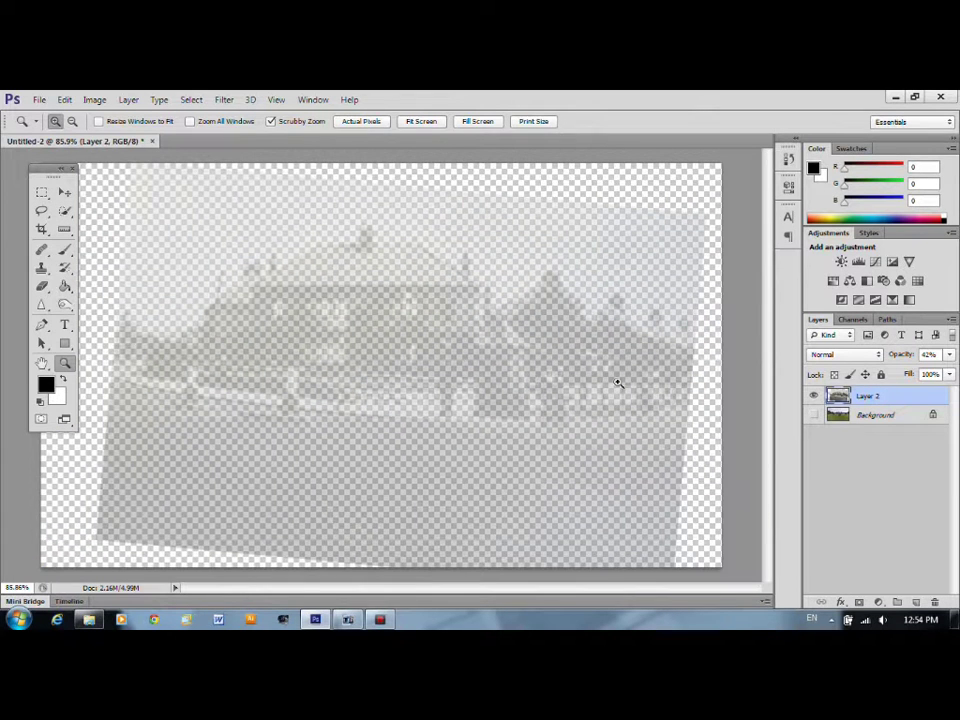
pyautogui.click(812, 415)
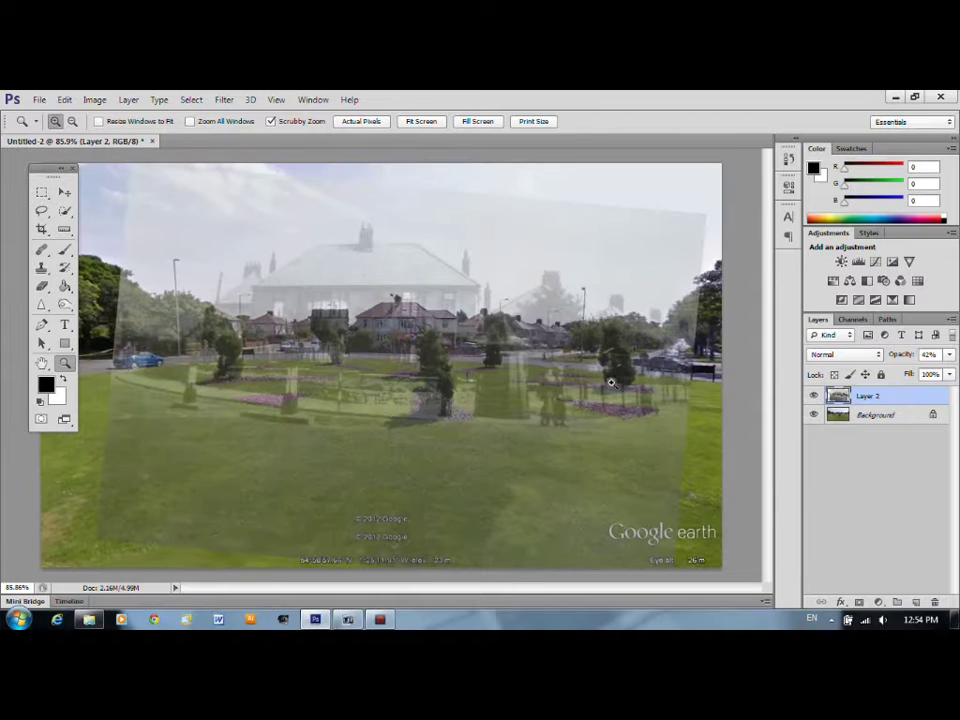
# Scale the old photo down to about a third with Free Transform
pyautogui.press('ctrl')
pyautogui.hotkey('ctrl', 't')
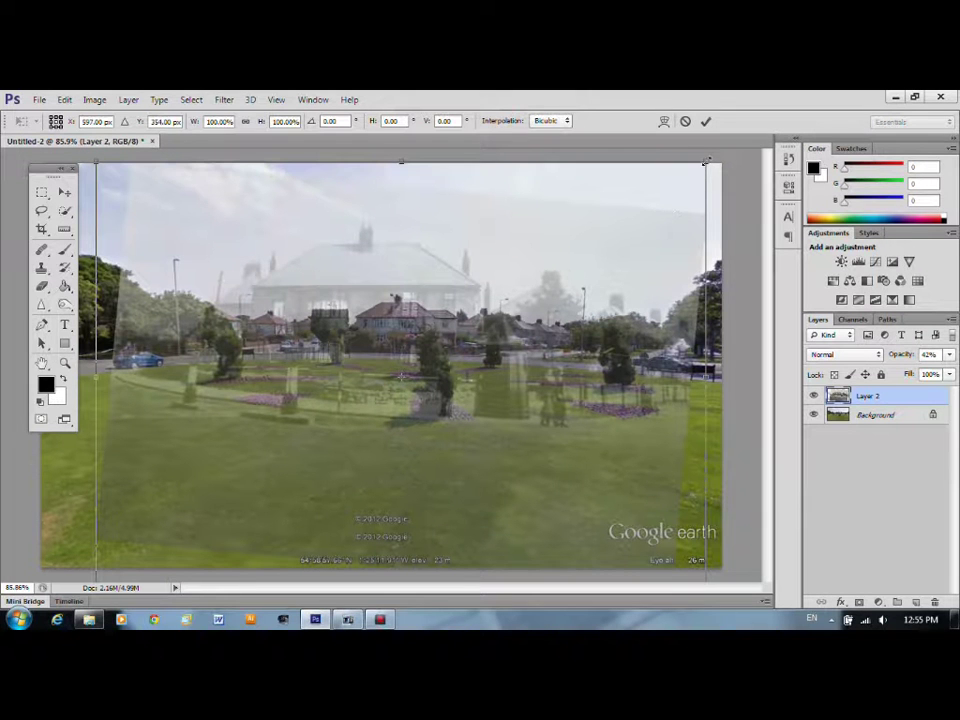
pyautogui.moveTo(703, 163); pyautogui.dragTo(309, 441)
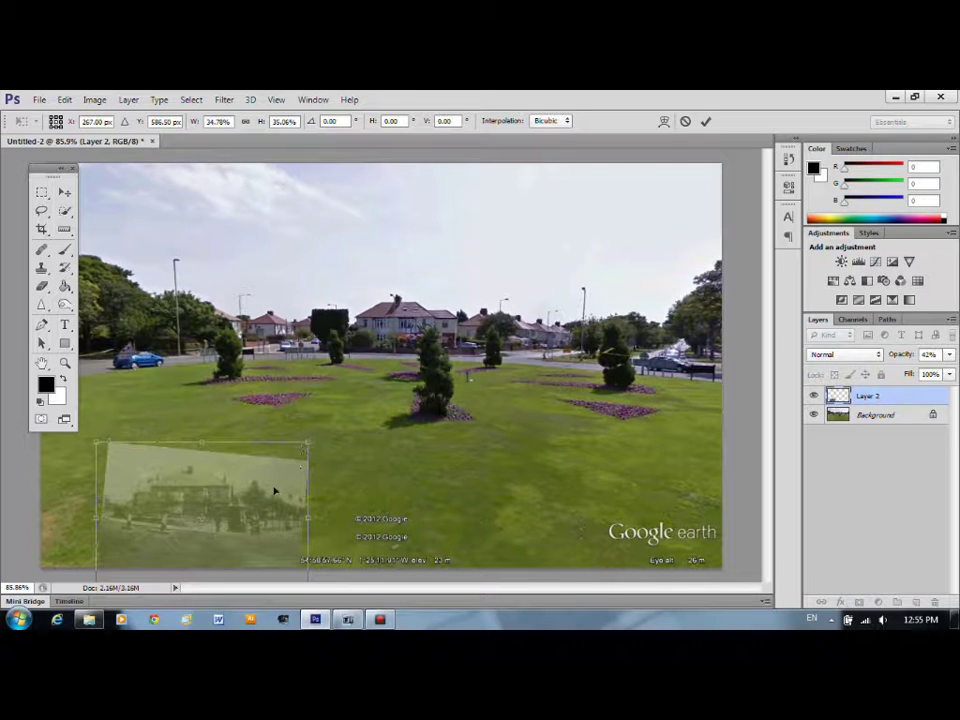
# Apply the resize, move the old photo to the canvas centre, and raise its opacity to 98%
pyautogui.click(64, 191)
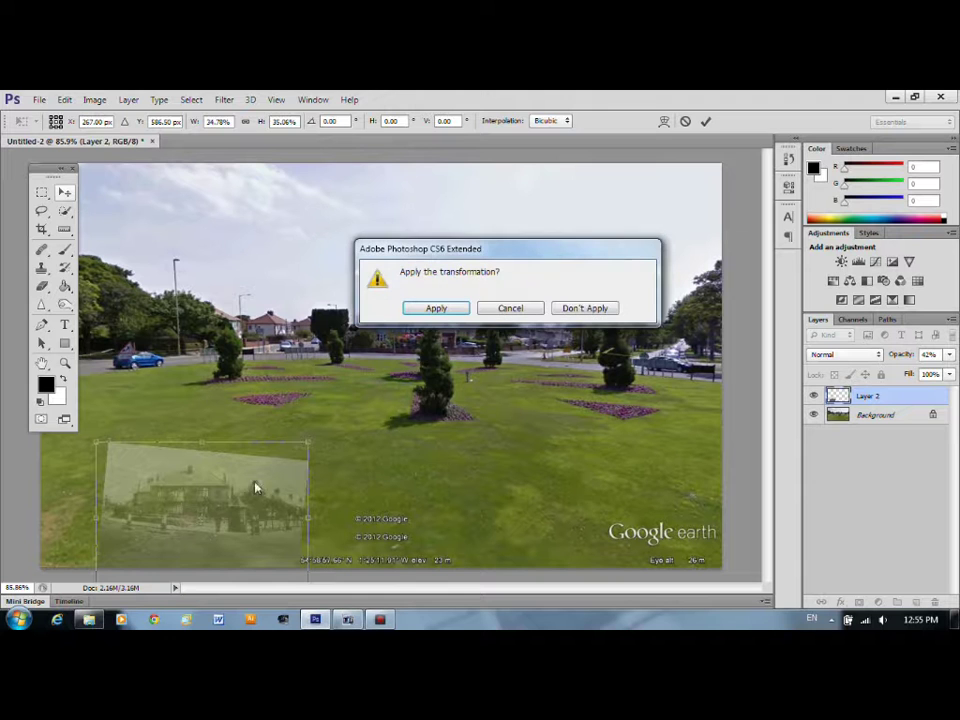
pyautogui.click(436, 308)
pyautogui.moveTo(232, 523); pyautogui.dragTo(438, 352)
pyautogui.click(948, 354)
pyautogui.moveTo(915, 377); pyautogui.dragTo(940, 378)
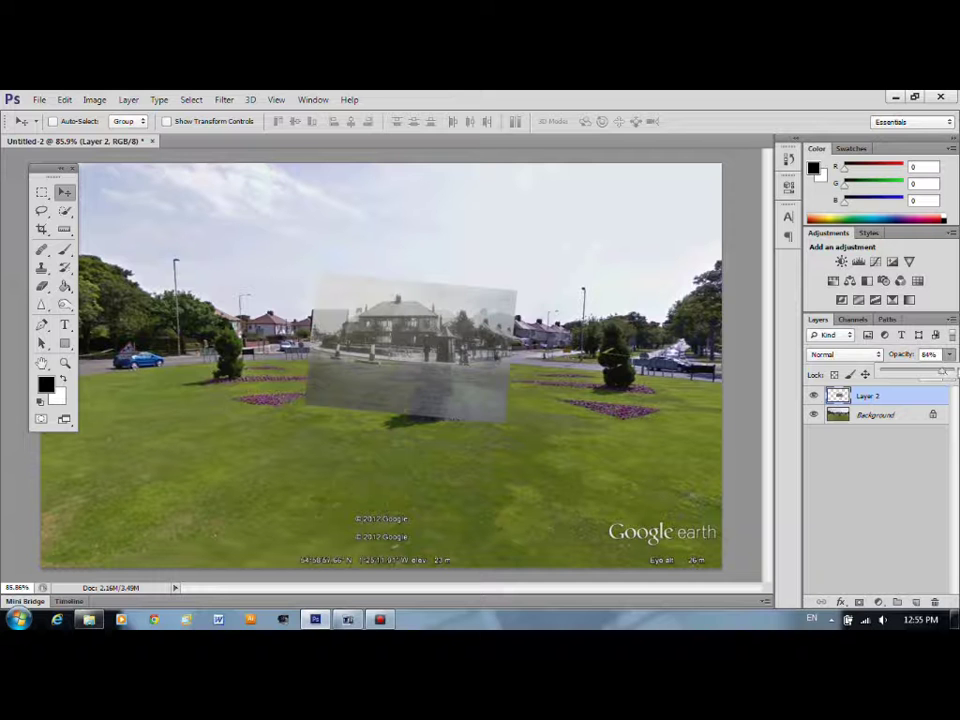
pyautogui.moveTo(955, 376); pyautogui.dragTo(948, 372)
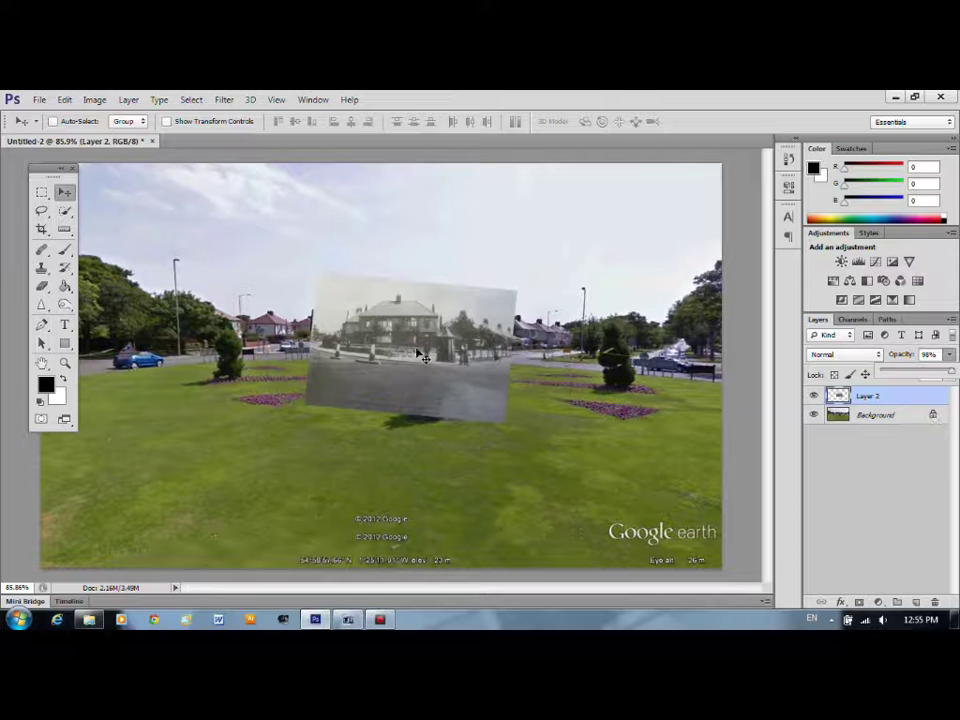
# Position the old photo over the corner house and set its opacity to 58%
pyautogui.moveTo(421, 357); pyautogui.dragTo(354, 405)
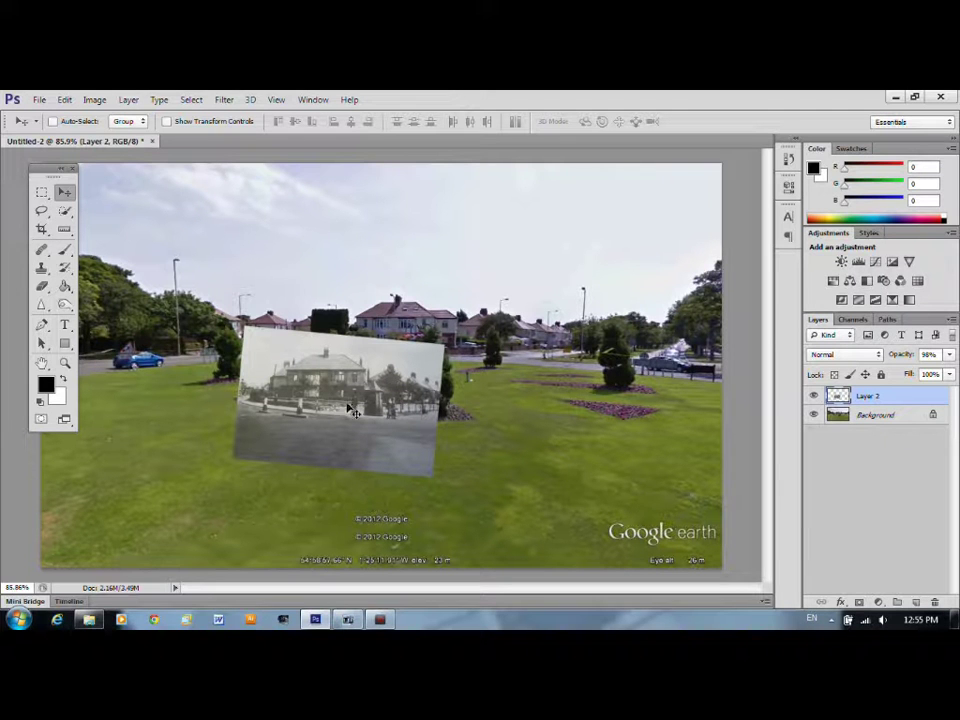
pyautogui.moveTo(355, 405); pyautogui.dragTo(453, 345)
pyautogui.click(949, 354)
pyautogui.moveTo(945, 371); pyautogui.dragTo(900, 374)
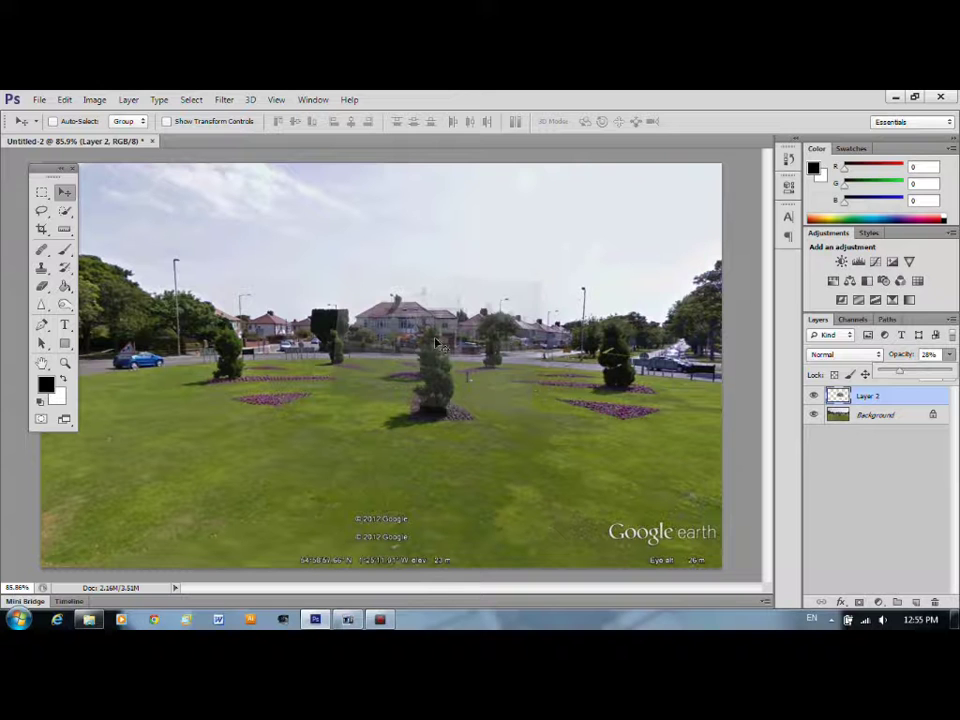
pyautogui.moveTo(431, 346); pyautogui.dragTo(422, 369)
pyautogui.click(949, 355)
pyautogui.moveTo(907, 376); pyautogui.dragTo(922, 375)
pyautogui.moveTo(407, 369)
pyautogui.mouseDown()
pyautogui.moveTo(398, 344)
pyautogui.moveTo(414, 346)
pyautogui.moveTo(420, 362)
pyautogui.mouseUp()
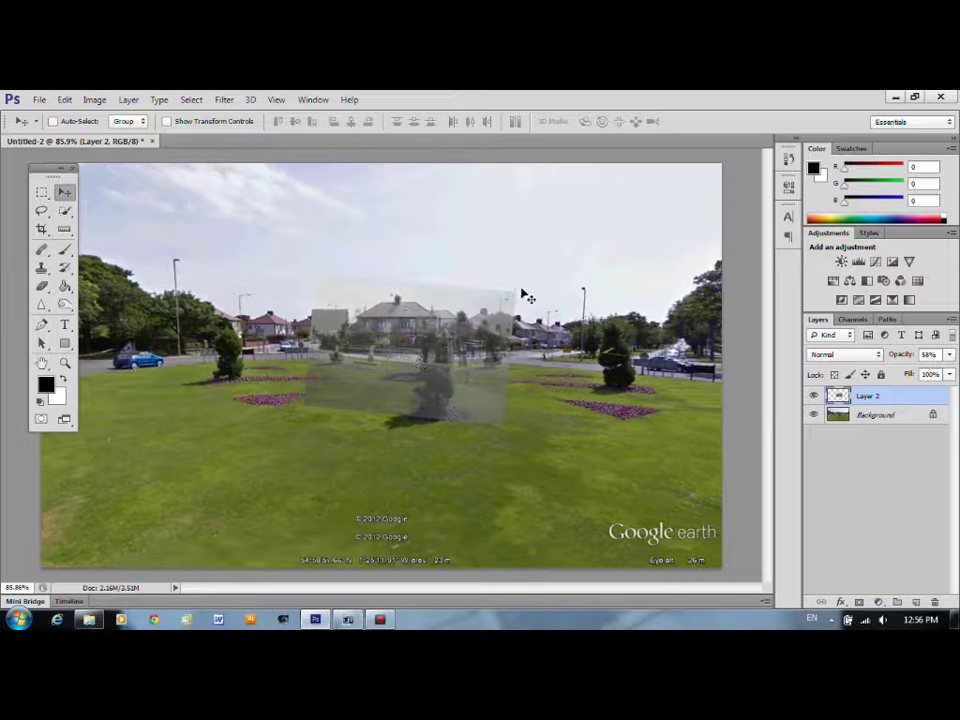
# Merge the photo down with Ctrl+E, then undo the merge from the Edit menu
pyautogui.press('ctrl')
pyautogui.hotkey('ctrl', 'e')
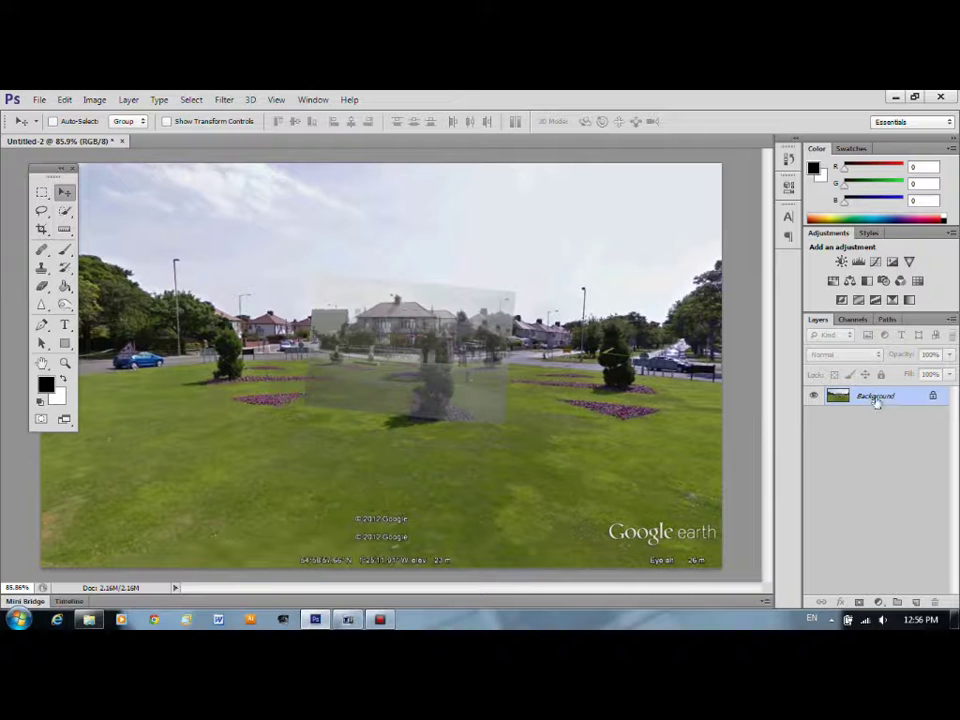
pyautogui.click(66, 100)
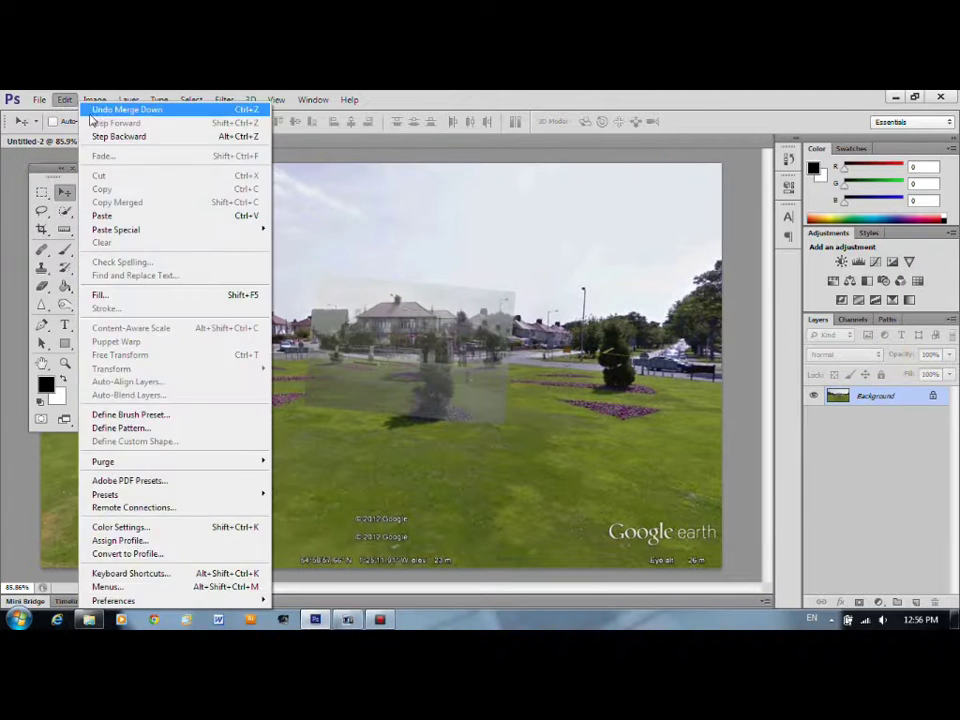
pyautogui.click(99, 110)
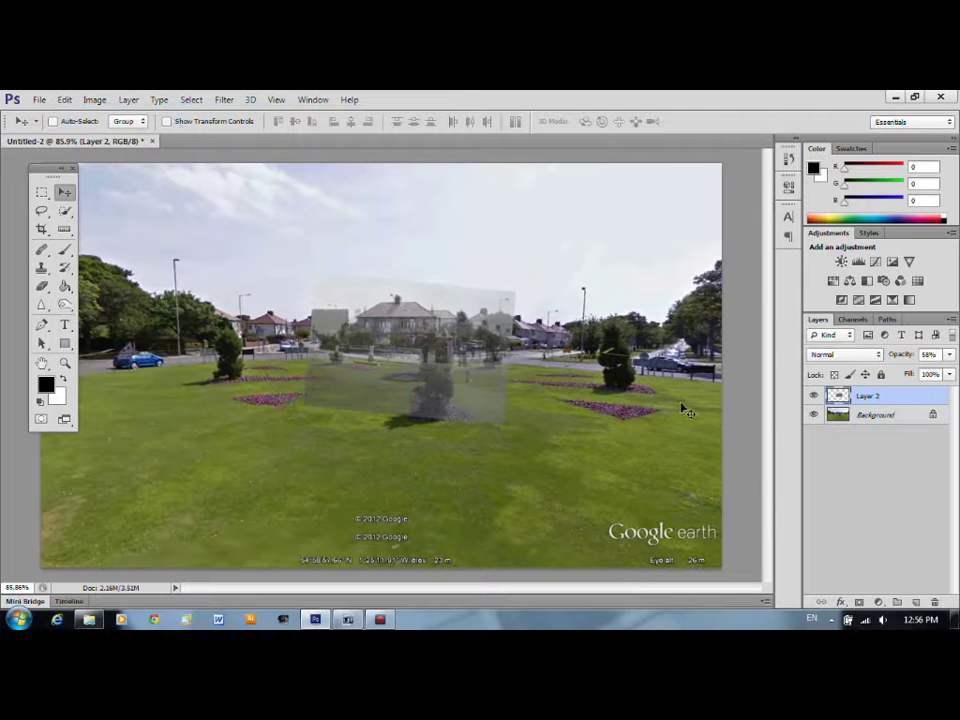
# Free-transform the old photo, rotating it back to nearly level and shifting it right
pyautogui.hotkey('ctrl', 't')
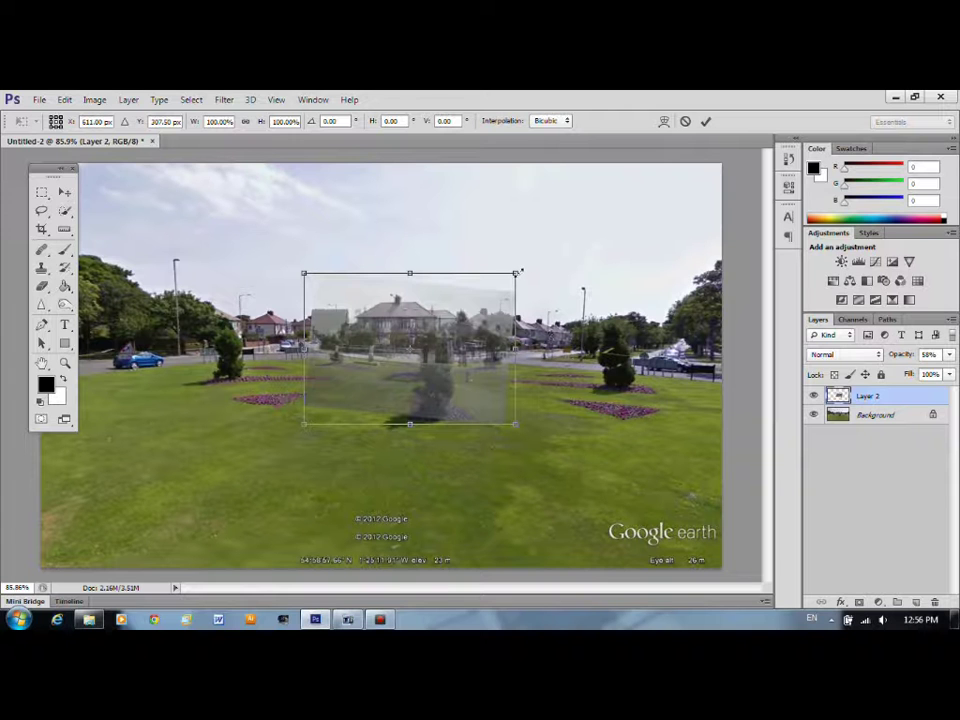
pyautogui.moveTo(524, 270); pyautogui.dragTo(512, 251)
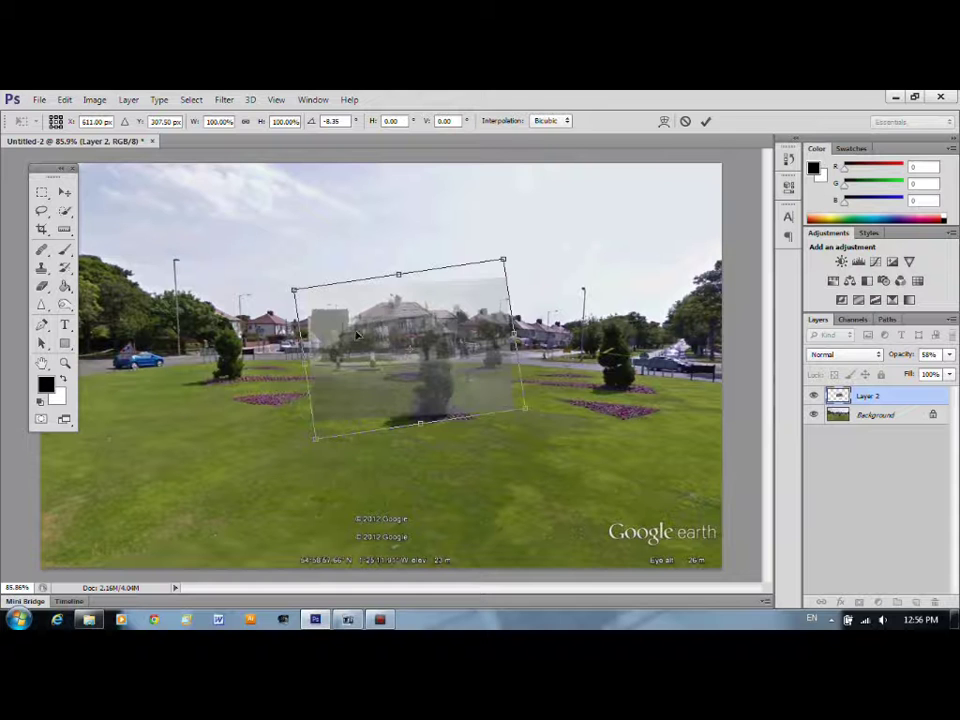
pyautogui.click(949, 354)
pyautogui.moveTo(924, 372); pyautogui.dragTo(955, 372)
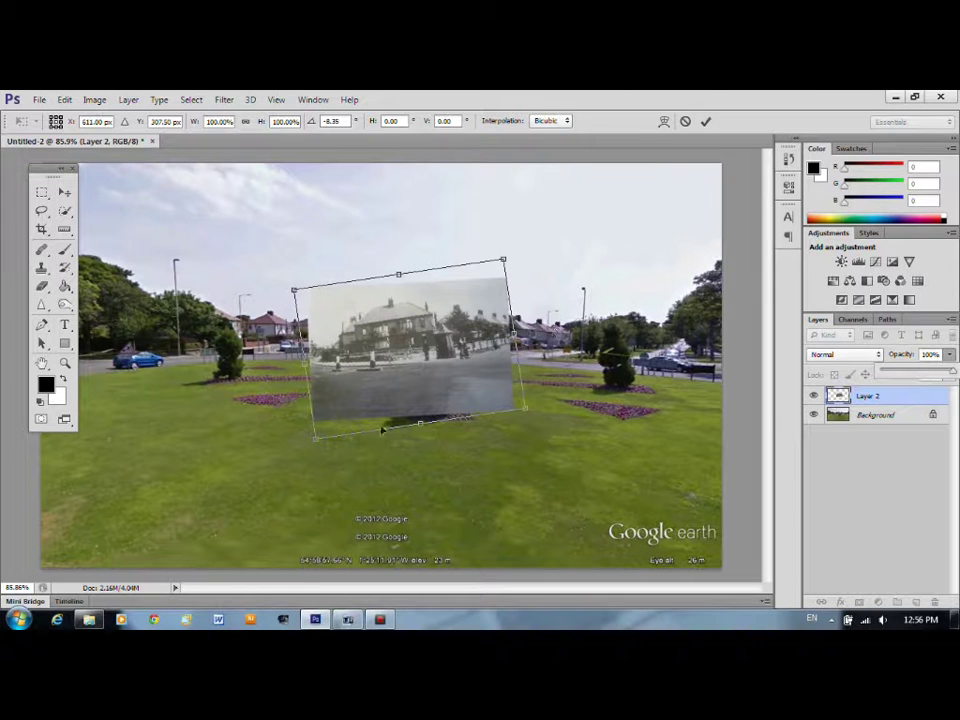
pyautogui.click(511, 254)
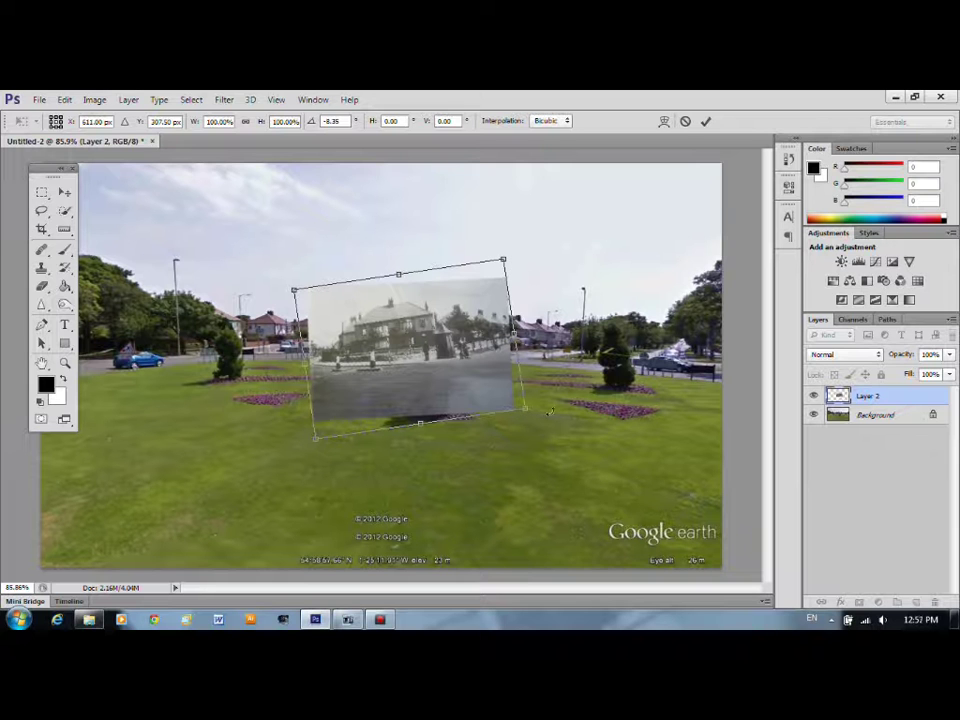
pyautogui.moveTo(535, 411)
pyautogui.mouseDown()
pyautogui.moveTo(538, 429)
pyautogui.moveTo(529, 432)
pyautogui.mouseUp()
pyautogui.moveTo(408, 362); pyautogui.dragTo(439, 371)
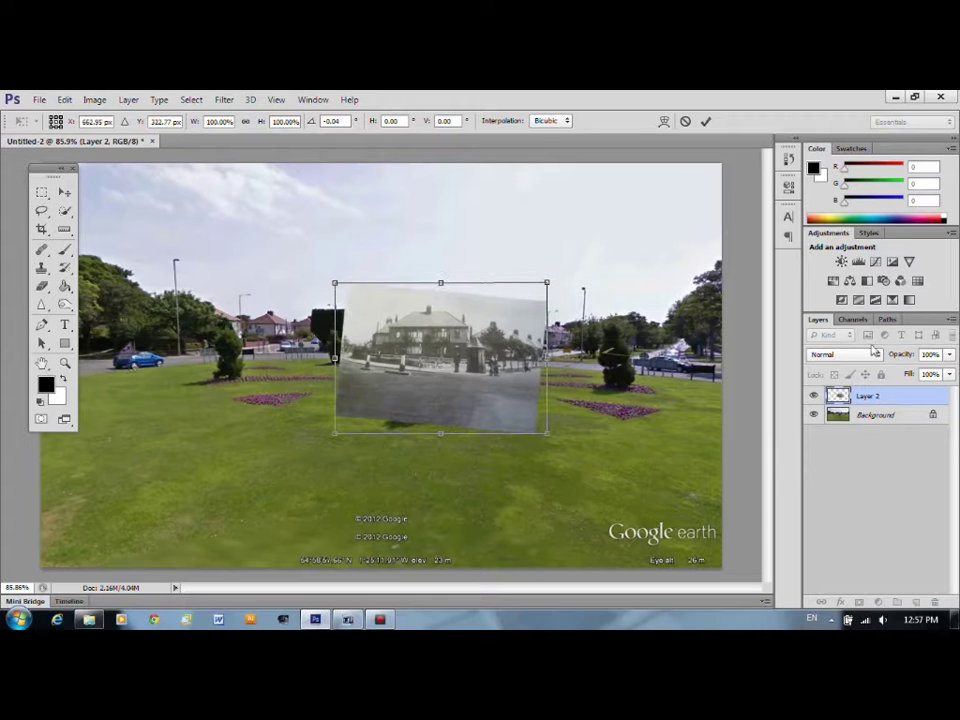
# Fade the photo to 50% to align it over the house, restore 98% opacity, and commit
pyautogui.click(949, 354)
pyautogui.moveTo(944, 371); pyautogui.dragTo(760, 393)
pyautogui.moveTo(387, 343); pyautogui.dragTo(356, 334)
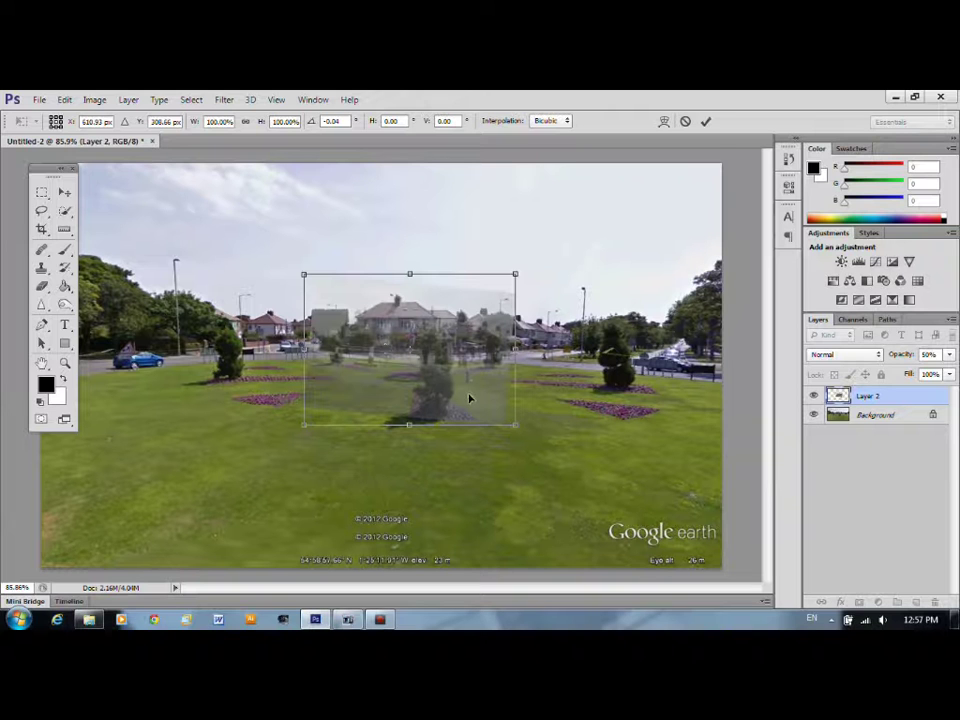
pyautogui.click(949, 354)
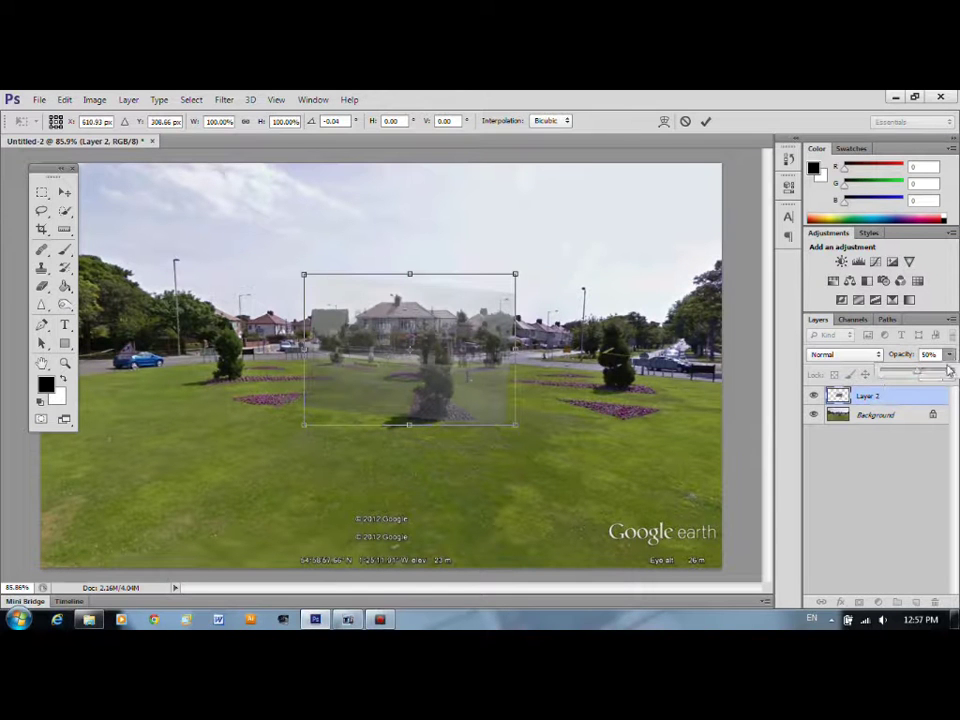
pyautogui.moveTo(921, 375); pyautogui.dragTo(953, 375)
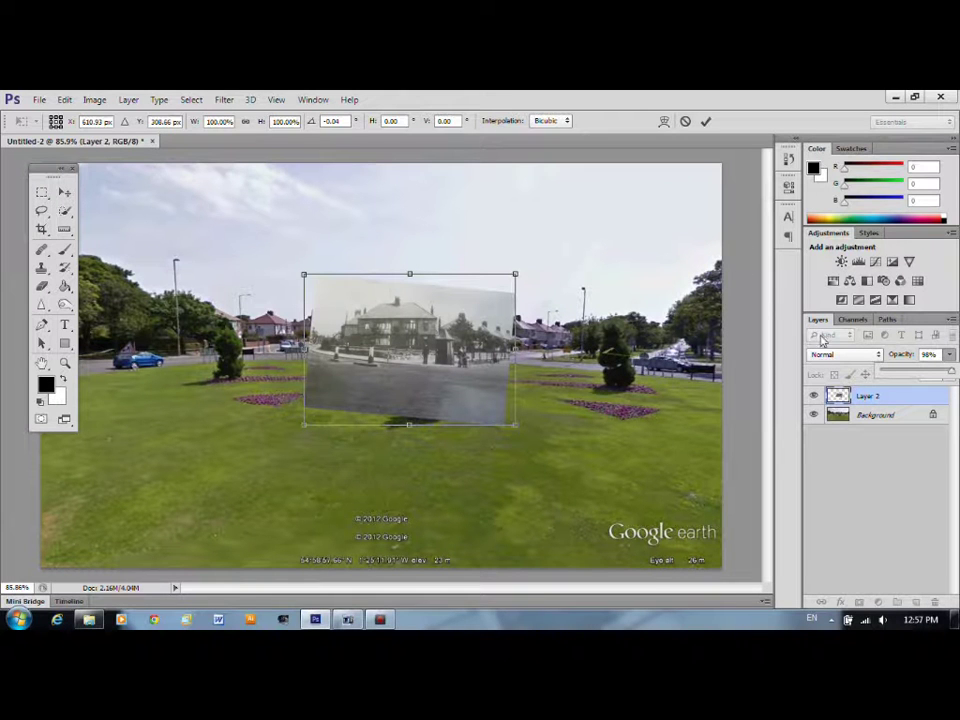
pyautogui.click(885, 452)
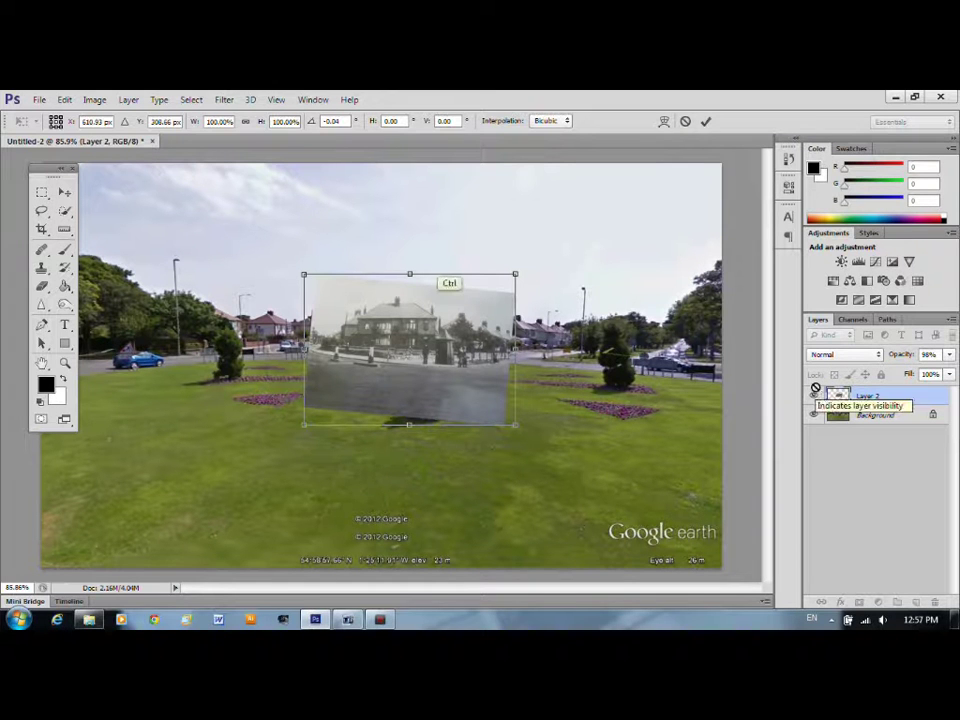
pyautogui.click(705, 121)
# Merge the photo into the Background, zoom to about 130%, and move the Tools panel aside
pyautogui.hotkey('ctrl', 'e')
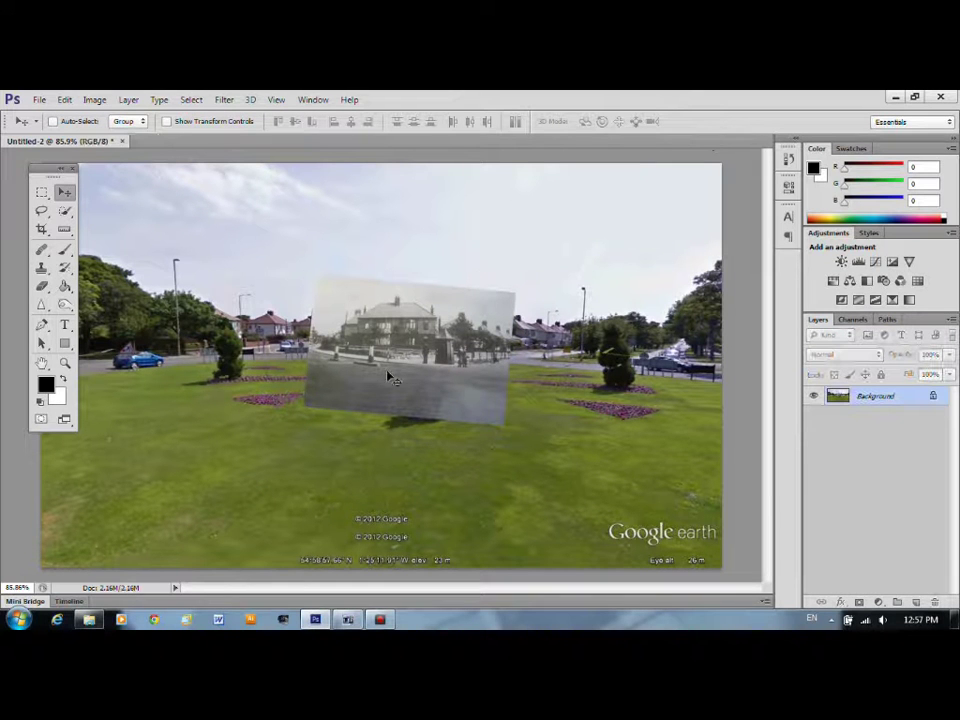
pyautogui.press('z')
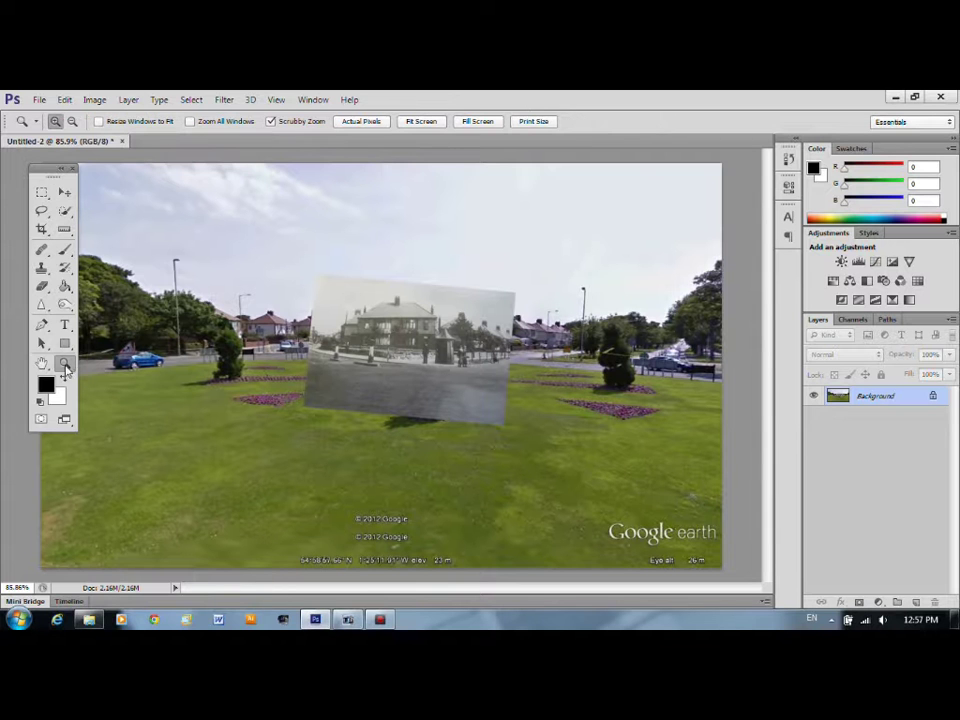
pyautogui.click(376, 355)
pyautogui.moveTo(376, 355); pyautogui.dragTo(663, 312)
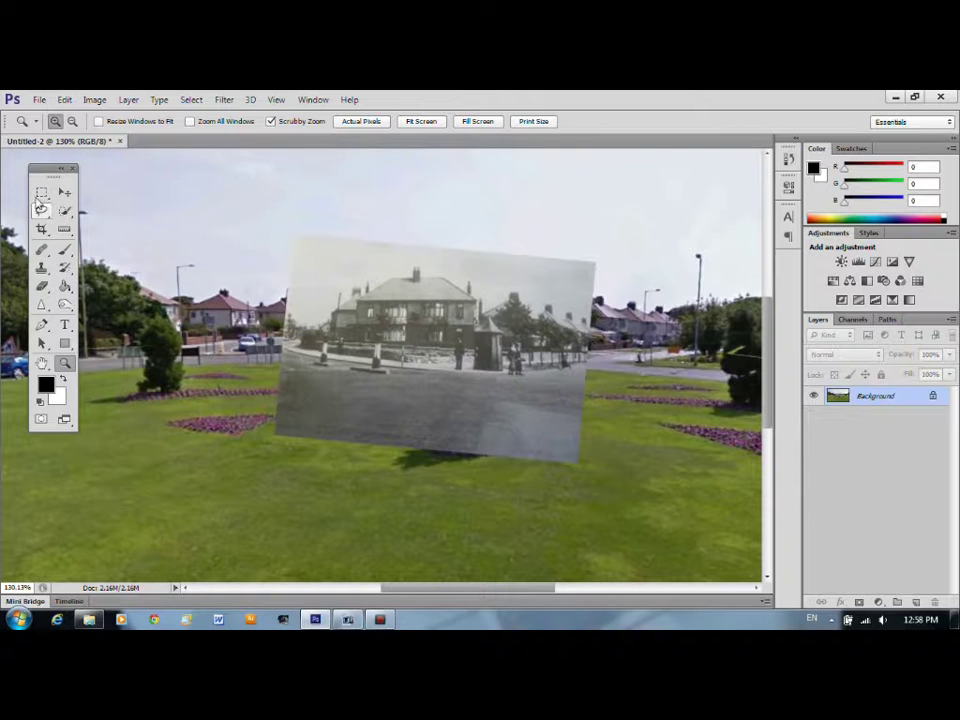
pyautogui.moveTo(49, 172); pyautogui.dragTo(725, 201)
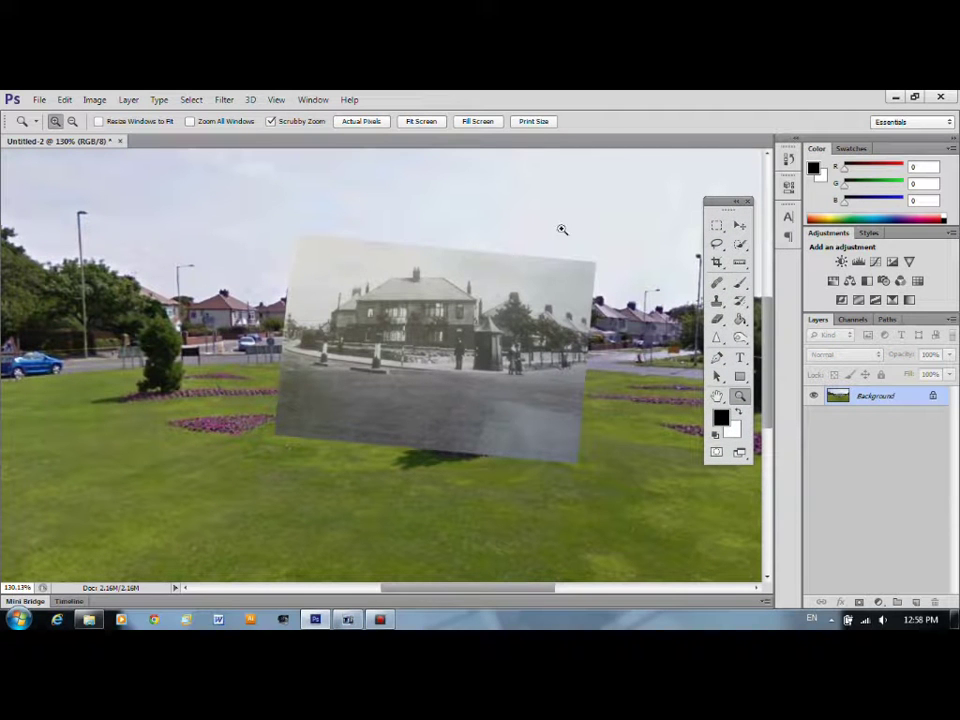
# Crop the composite tightly around the tilted old photo, flowerbeds and houses behind
pyautogui.click(713, 263)
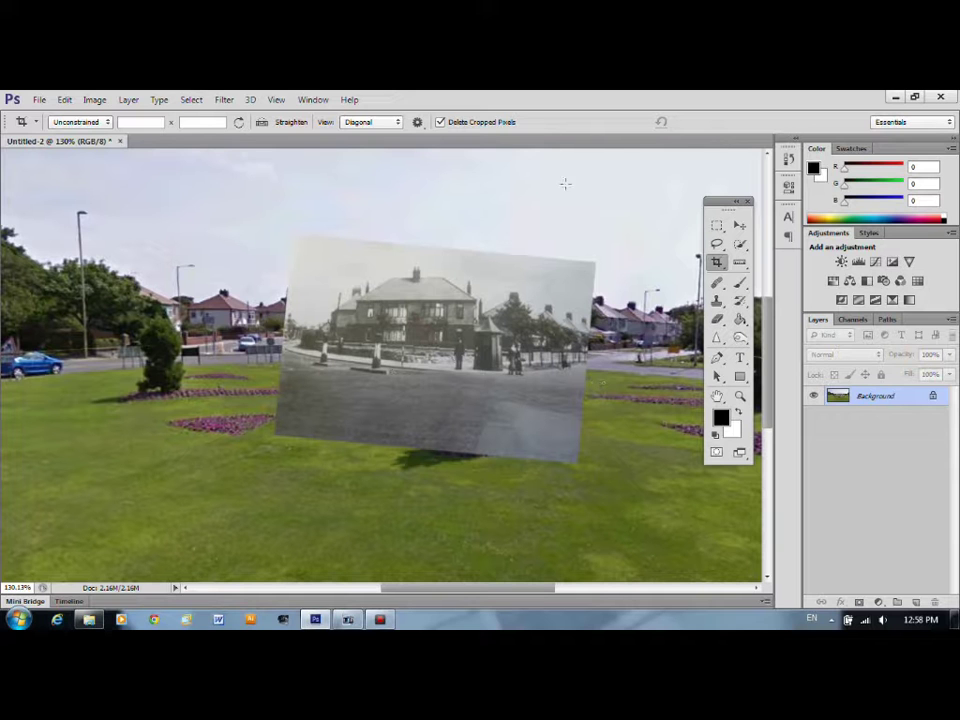
pyautogui.moveTo(571, 171); pyautogui.dragTo(50, 549)
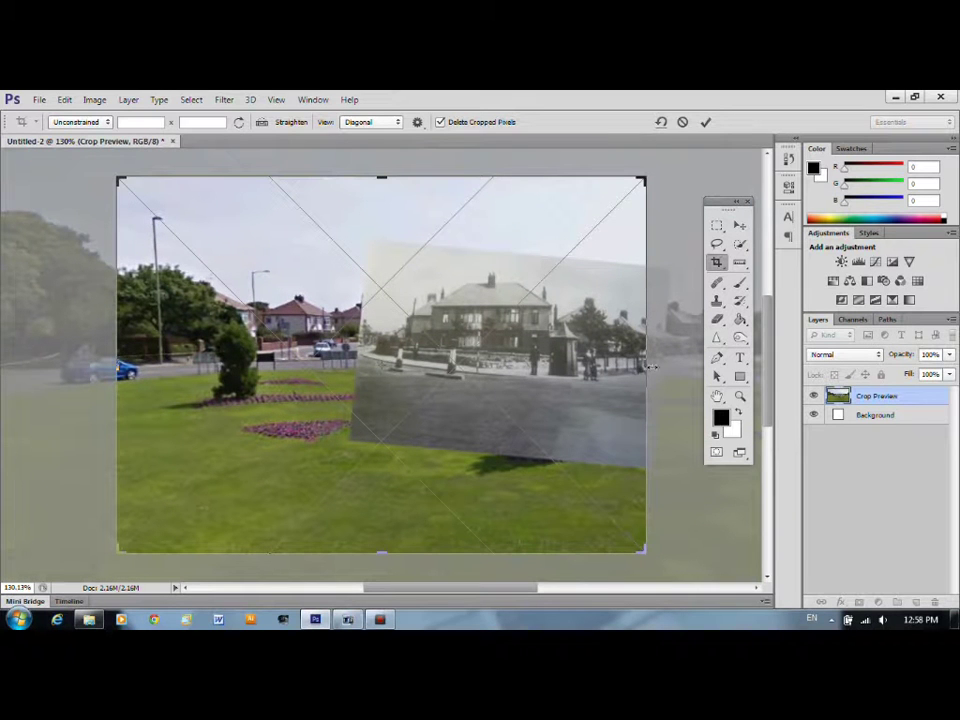
pyautogui.moveTo(651, 172); pyautogui.dragTo(665, 166)
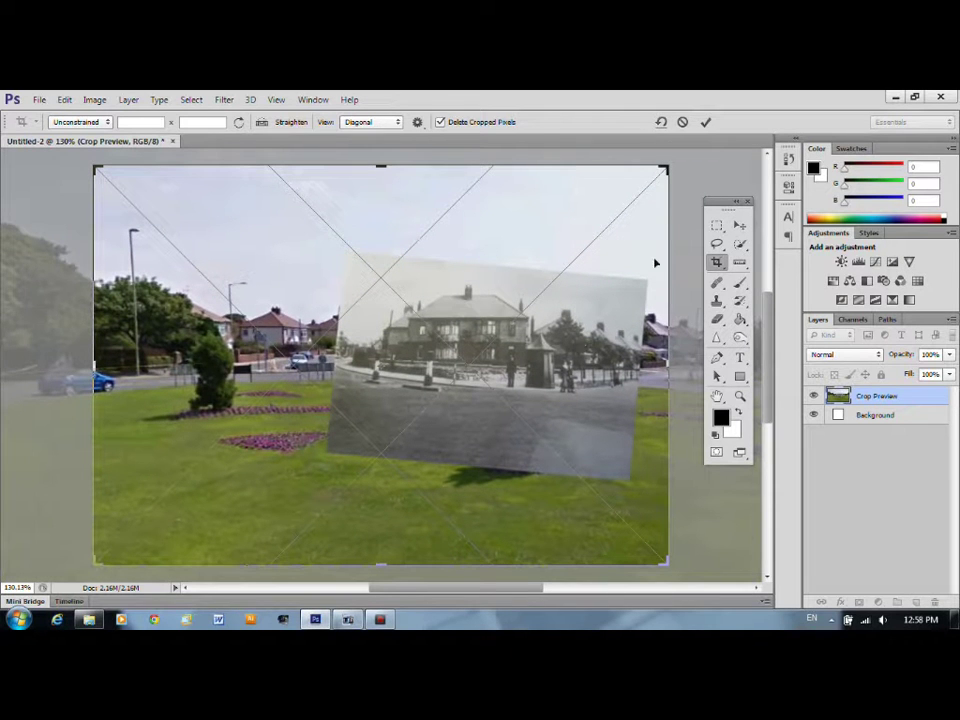
pyautogui.moveTo(668, 167); pyautogui.dragTo(658, 173)
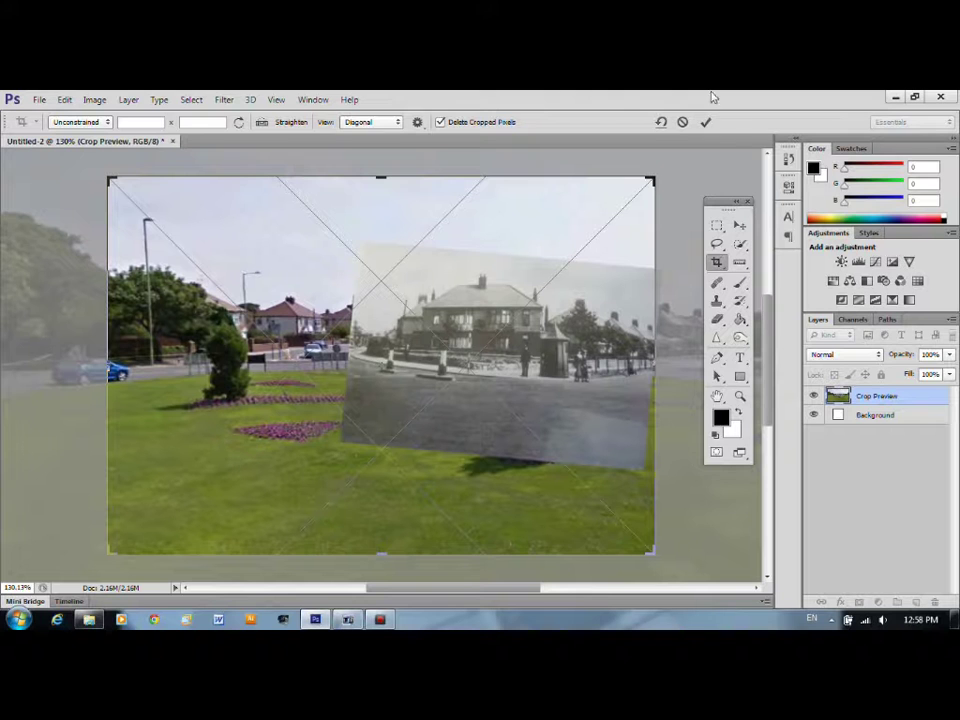
pyautogui.click(706, 122)
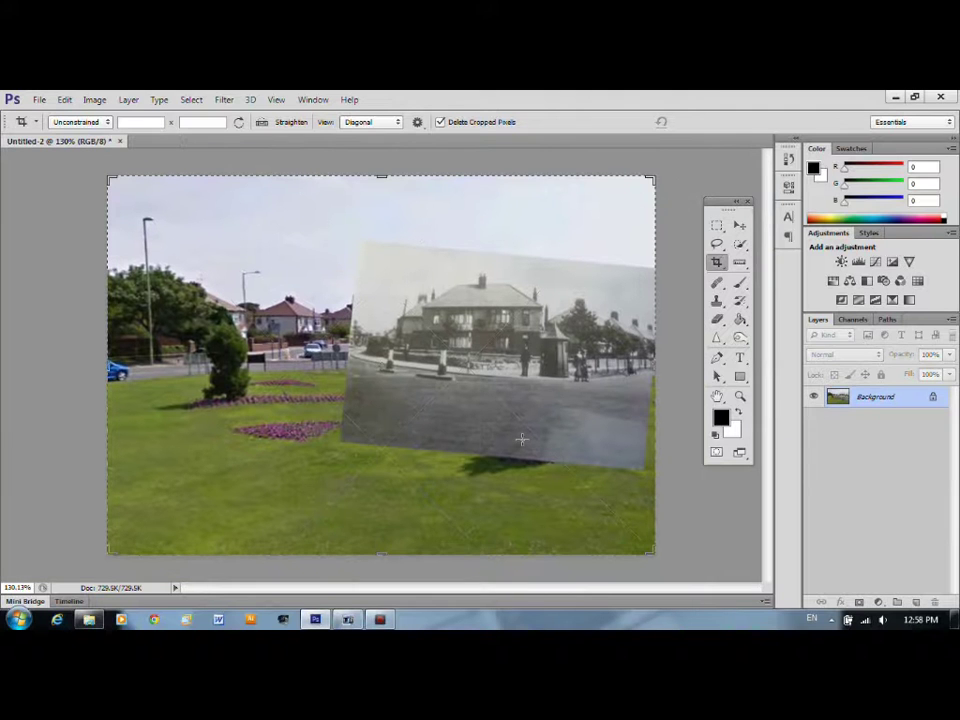